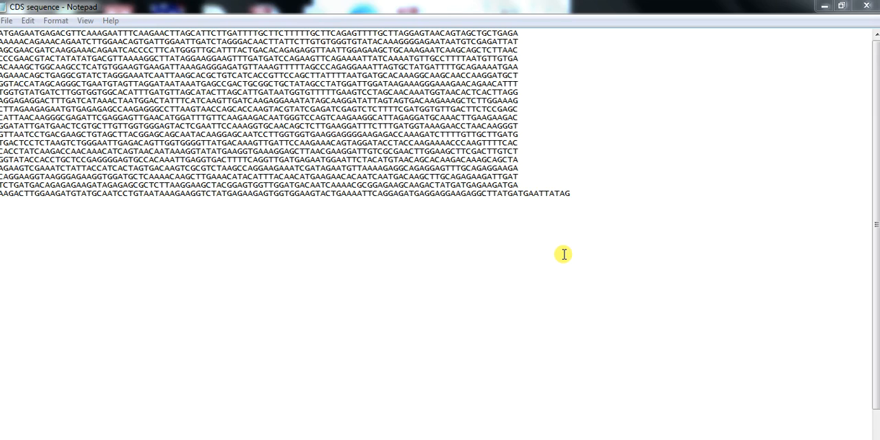
# - Copy the entire CDS sequence from the text file and launch Primer Premier 5 from its program folder
pyautogui.moveTo(570, 194); pyautogui.dragTo(0, 31)
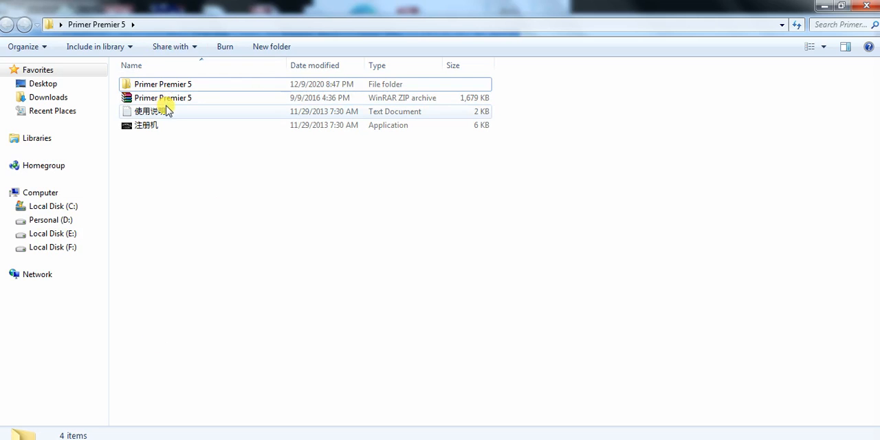
pyautogui.doubleClick(172, 88)
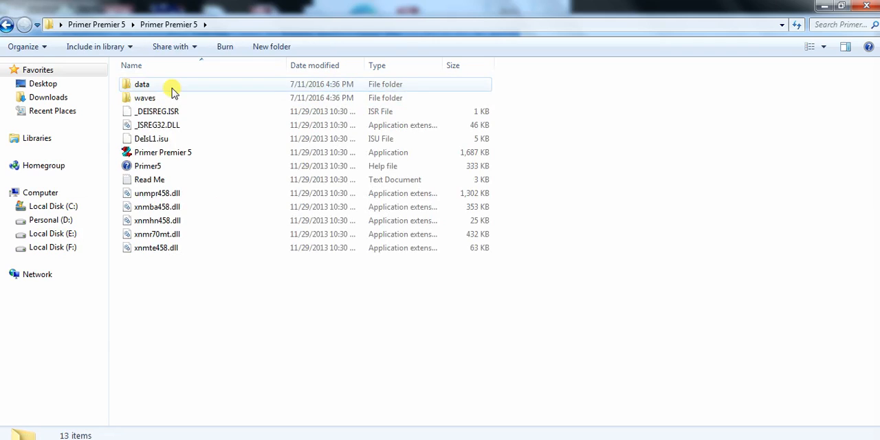
pyautogui.doubleClick(157, 152)
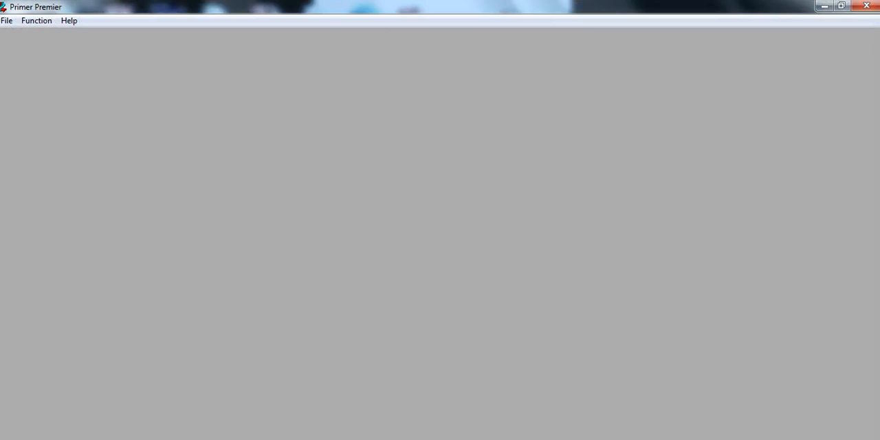
# - Create a new DNA sequence and paste the copied CDS into it with the As Is option
pyautogui.click(8, 22)
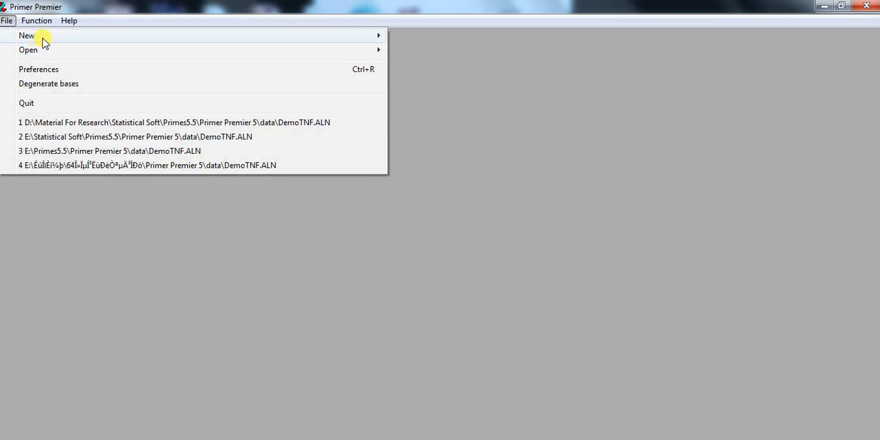
pyautogui.moveTo(118, 40)
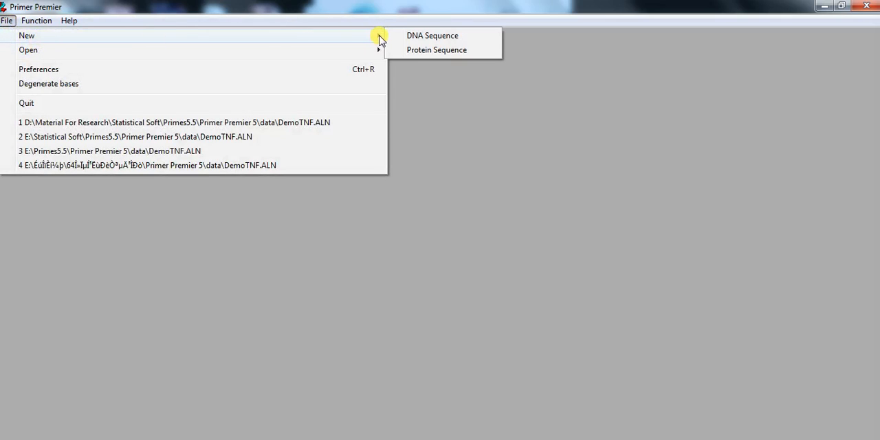
pyautogui.click(419, 39)
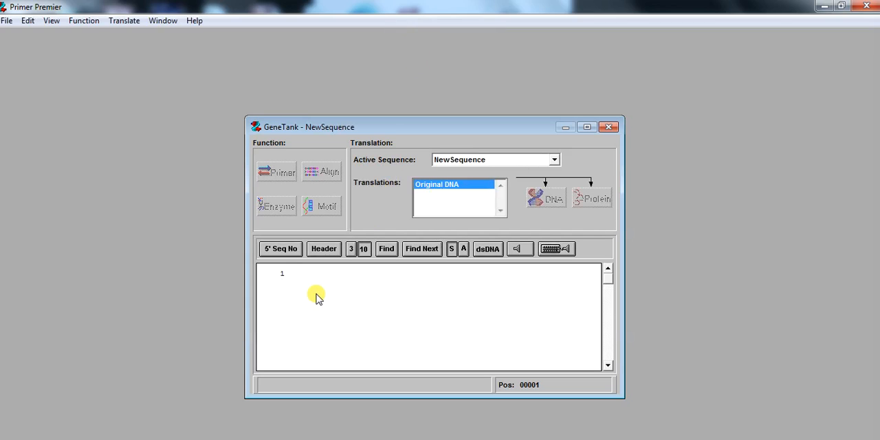
pyautogui.hotkey('ctrl', 'v')
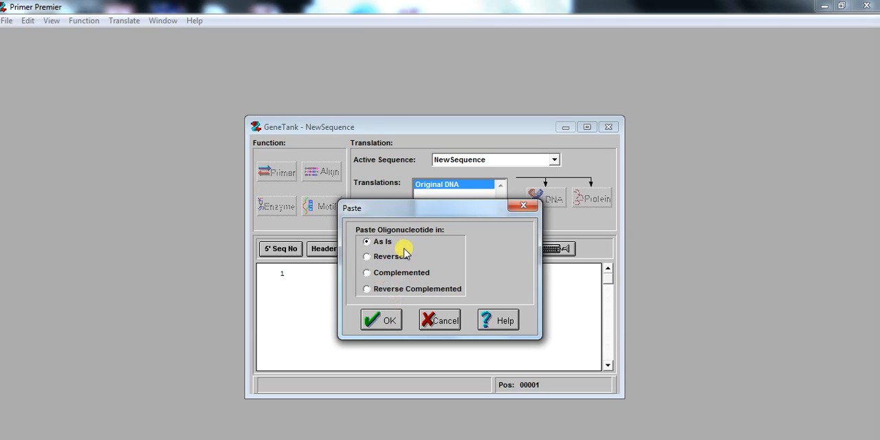
pyautogui.click(380, 319)
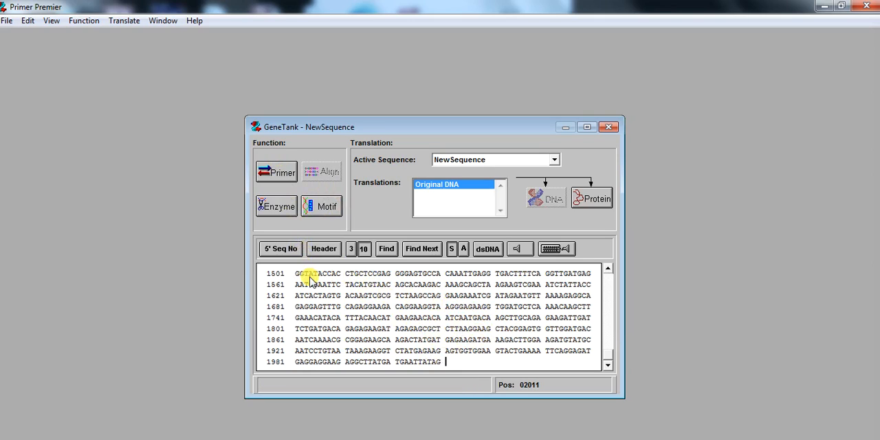
# - Open primer design for the pasted sequence, compare the sense and anti-sense views, and leave the sense primer active
pyautogui.click(277, 172)
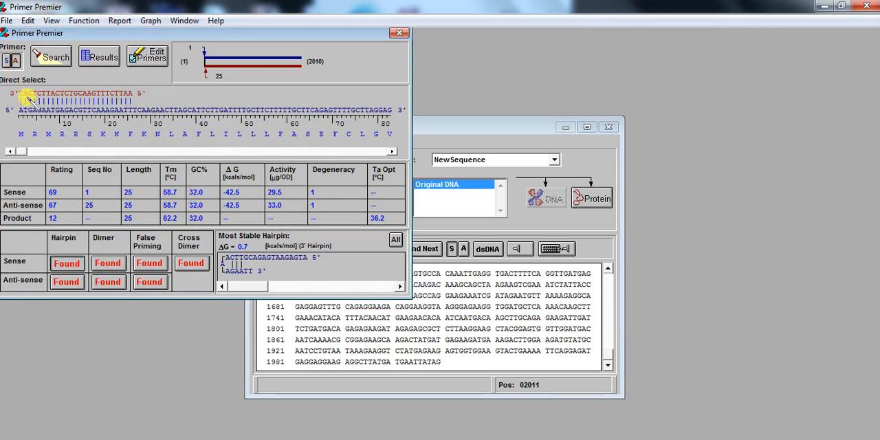
pyautogui.click(9, 61)
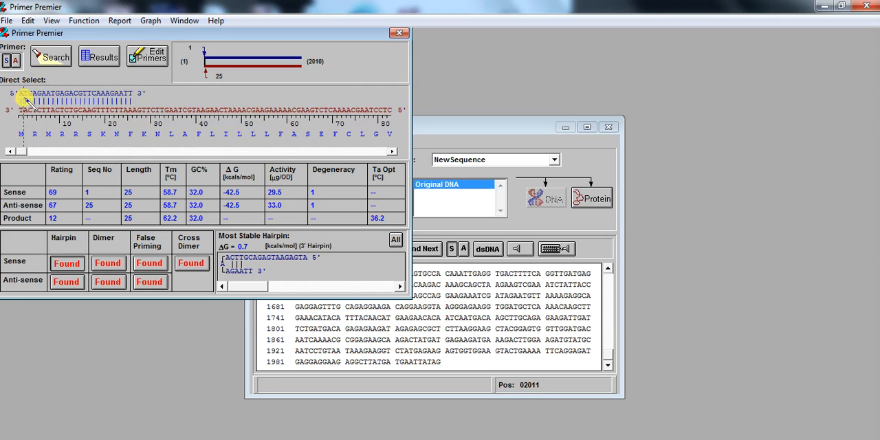
pyautogui.click(15, 61)
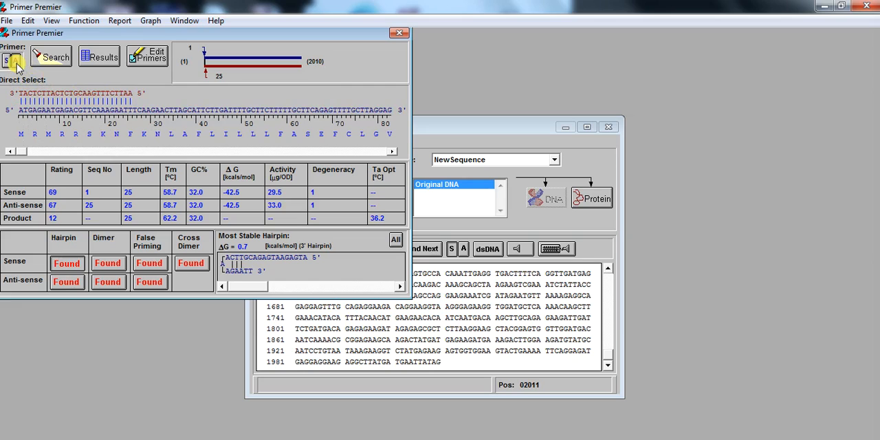
pyautogui.click(8, 61)
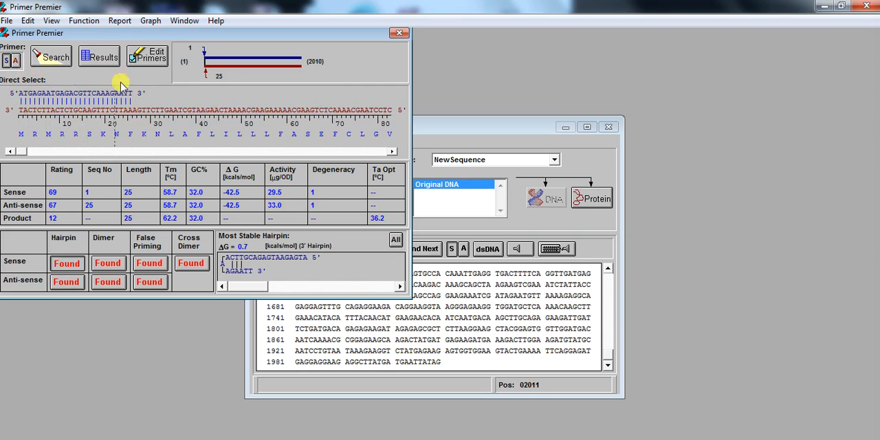
# - Run an automatic PCR primer pair search with product size 100 to 200 bp and primer length 27 ± 2 bp, and accept the results
pyautogui.click(48, 58)
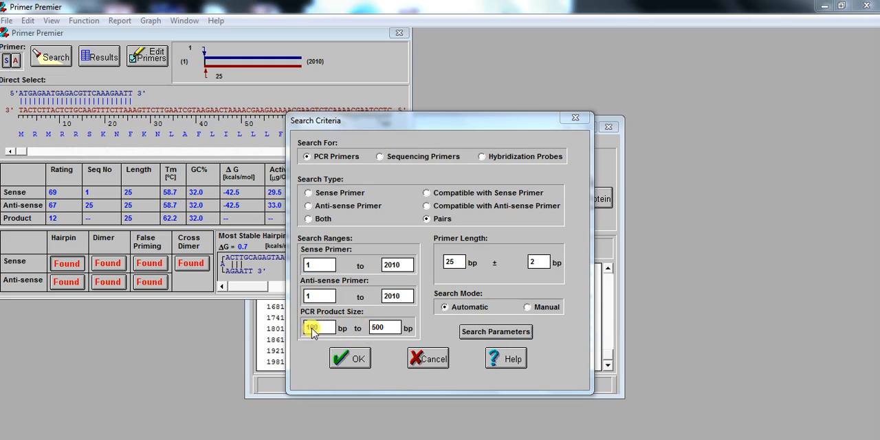
pyautogui.doubleClick(386, 330)
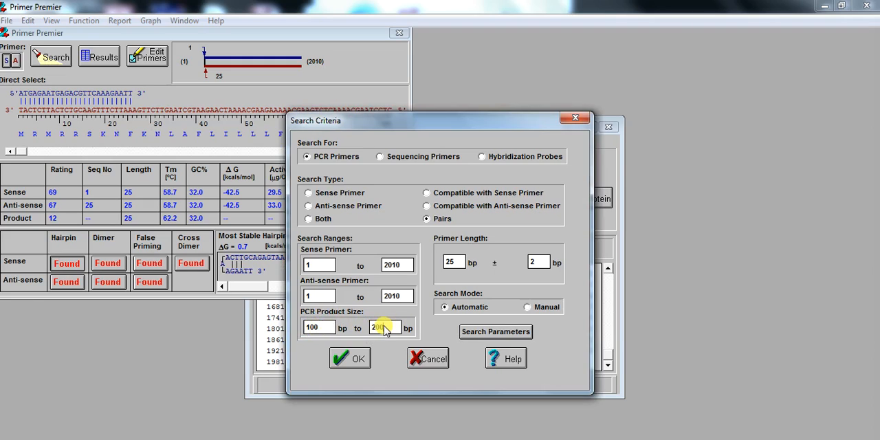
pyautogui.write('200')
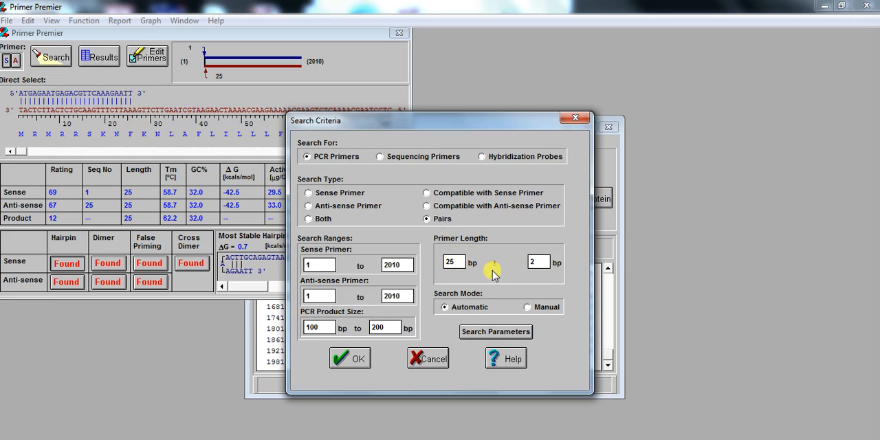
pyautogui.moveTo(457, 267); pyautogui.dragTo(446, 268)
pyautogui.write('21')
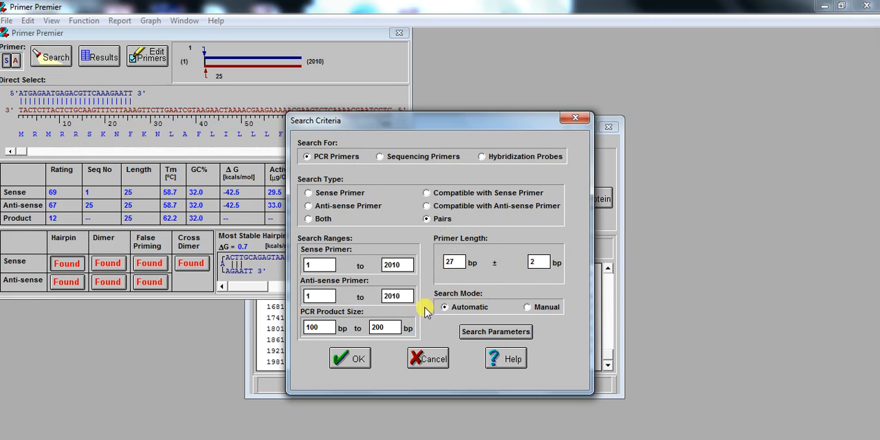
pyautogui.click(358, 361)
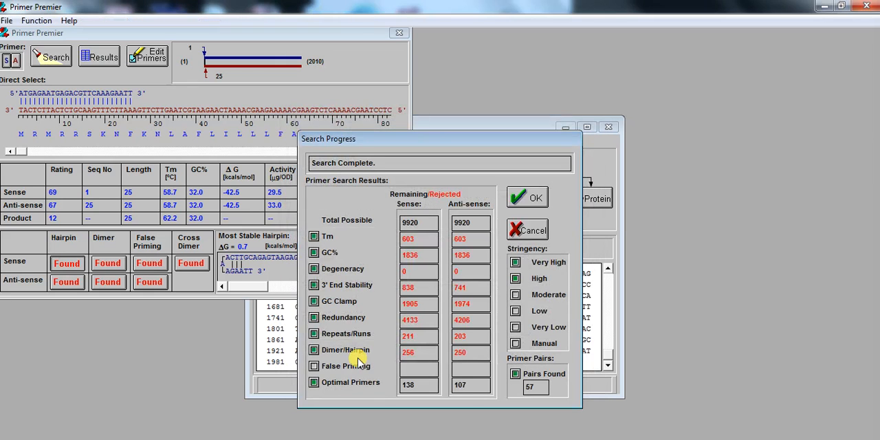
pyautogui.click(529, 200)
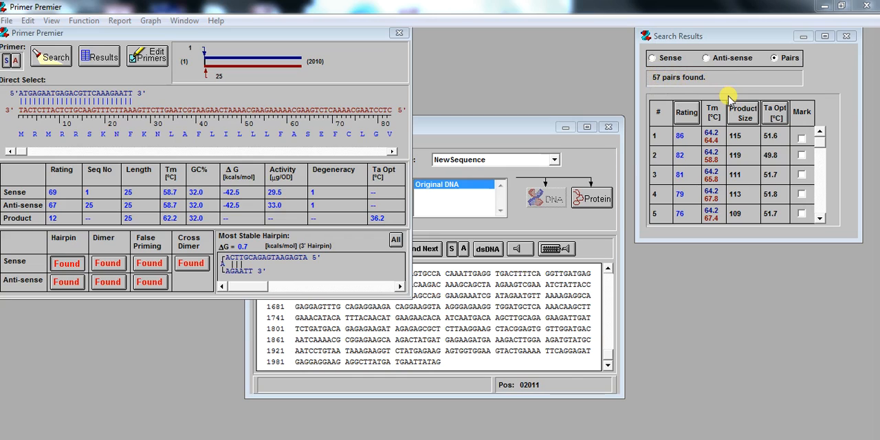
# - Load primer pair 1, remove the final G at the 3' end of its sense primer, reanalyze it and accept the edit
pyautogui.click(712, 141)
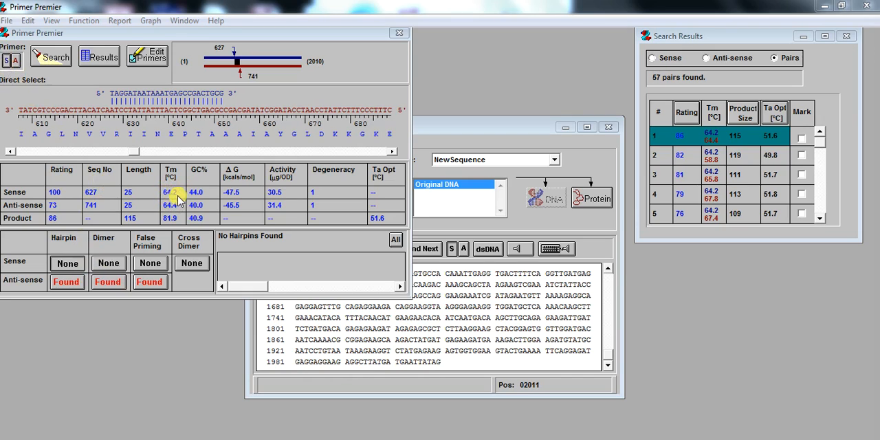
pyautogui.click(9, 62)
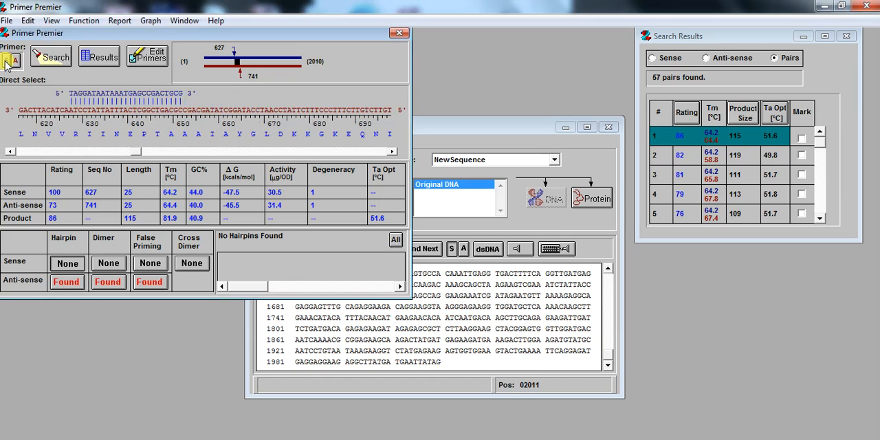
pyautogui.click(152, 58)
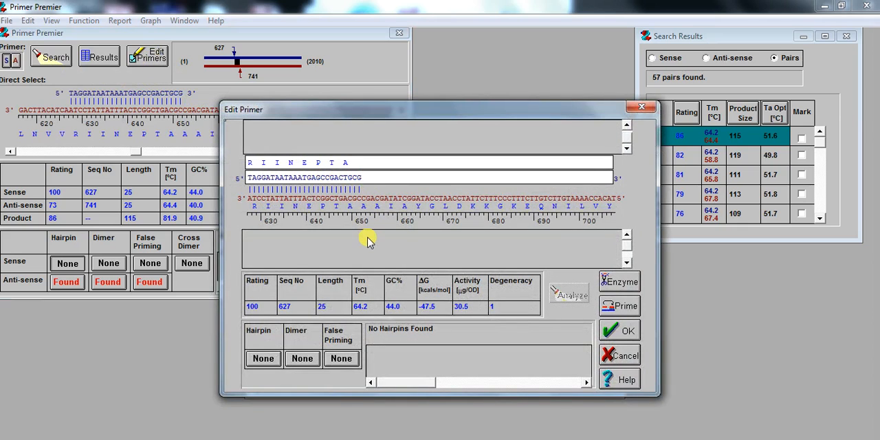
pyautogui.press('BackSpace')
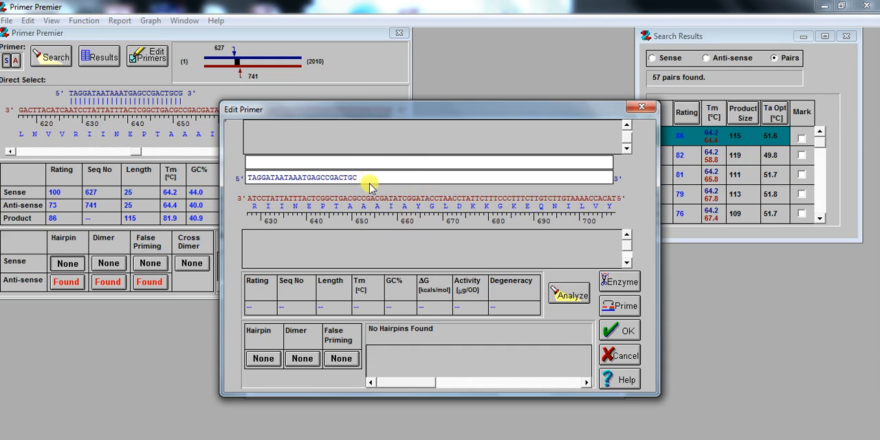
pyautogui.click(575, 293)
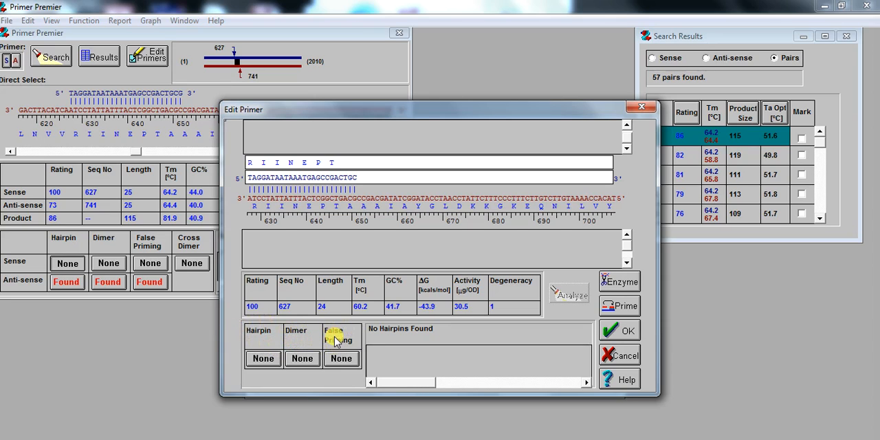
pyautogui.click(618, 332)
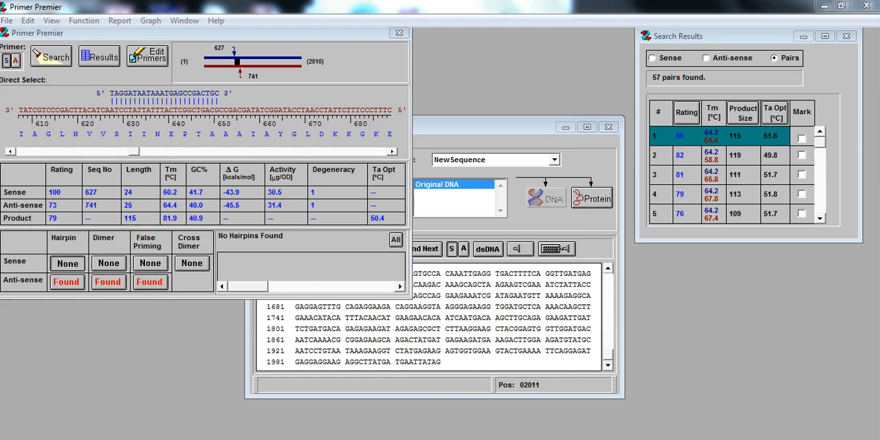
# - Switch to the anti-sense primer and trim three bases from its 5' end one by one, reanalyzing after each, then accept ACCACCGTGTAAACTACAATCG
pyautogui.click(15, 61)
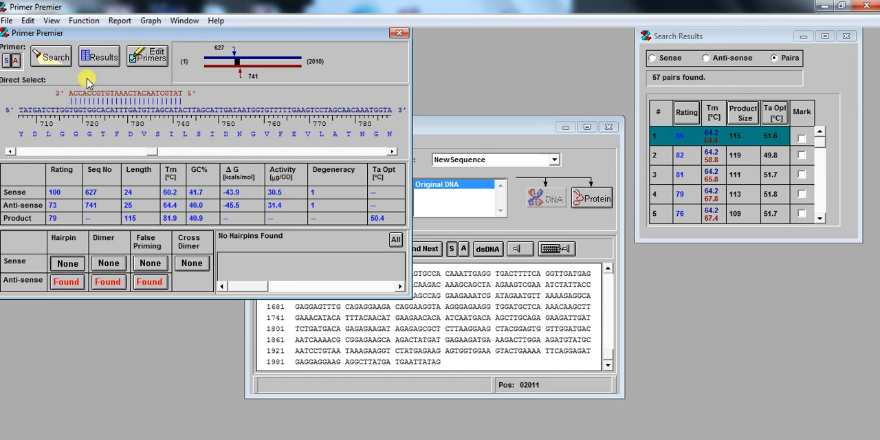
pyautogui.click(146, 58)
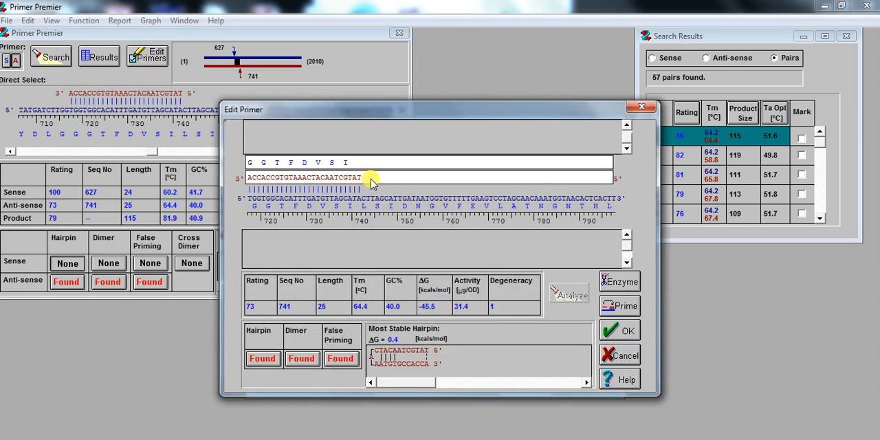
pyautogui.press('BackSpace')
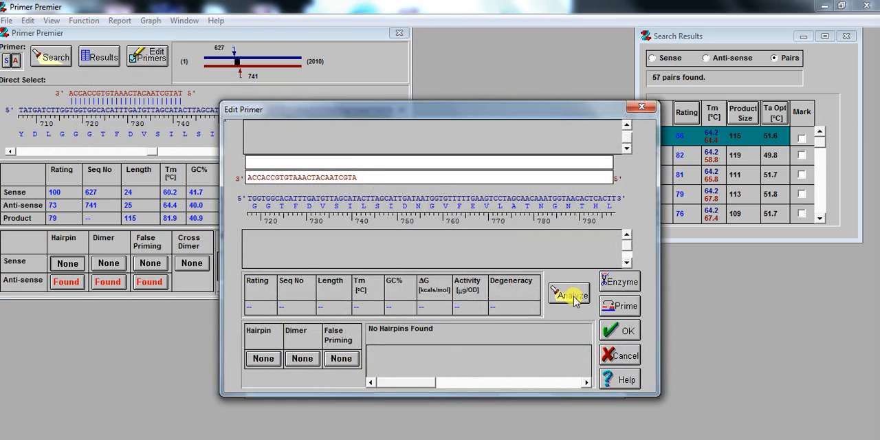
pyautogui.click(571, 296)
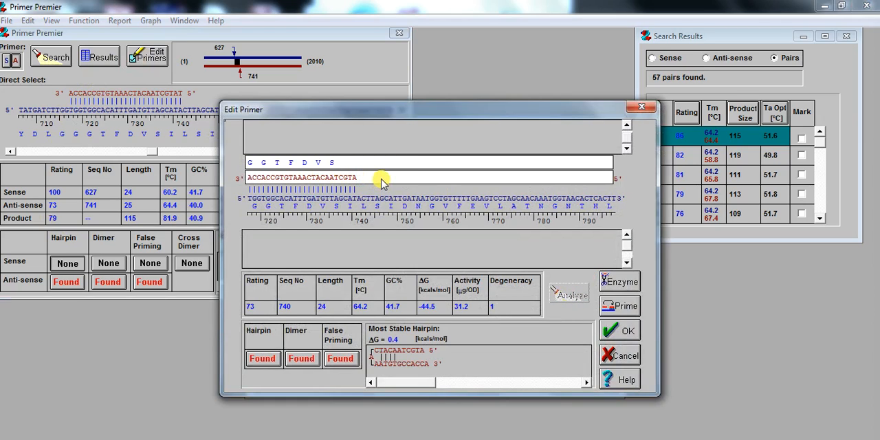
pyautogui.press('BackSpace')
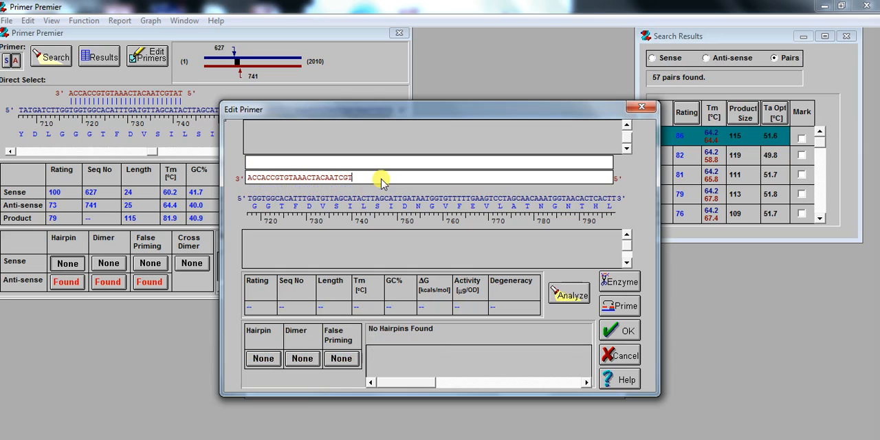
pyautogui.click(569, 292)
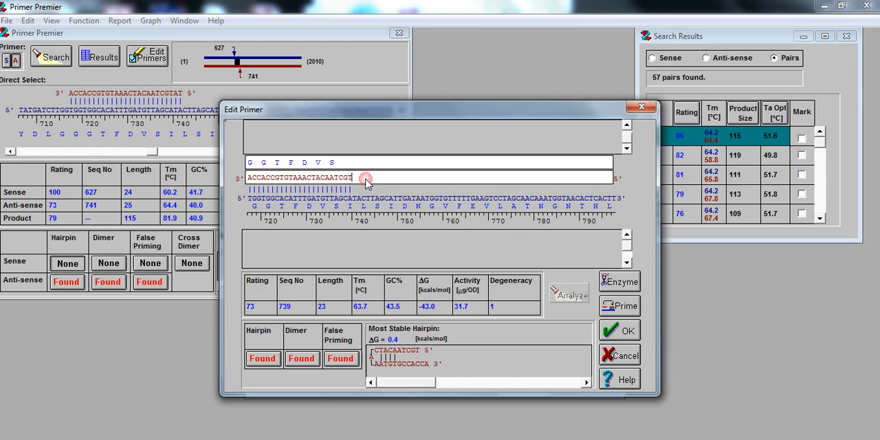
pyautogui.press('BackSpace')
pyautogui.click(569, 301)
pyautogui.click(625, 332)
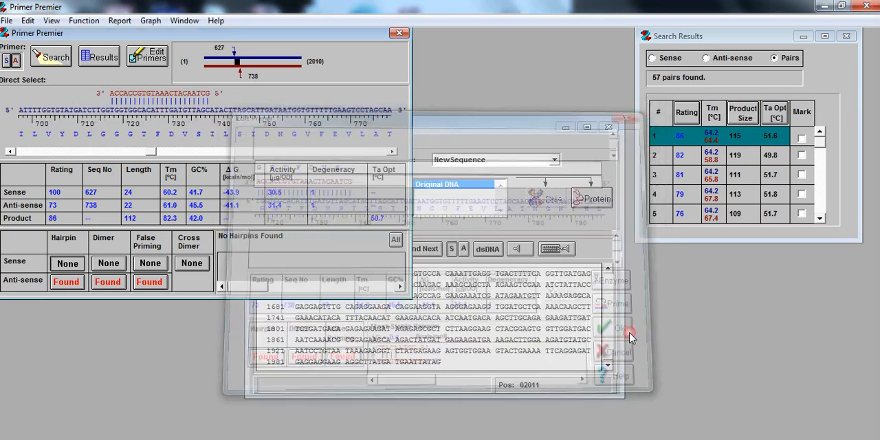
# - Reposition the anti-sense primer directly on the template, trying positions 742 and 743 before placing it at 745
pyautogui.click(117, 114)
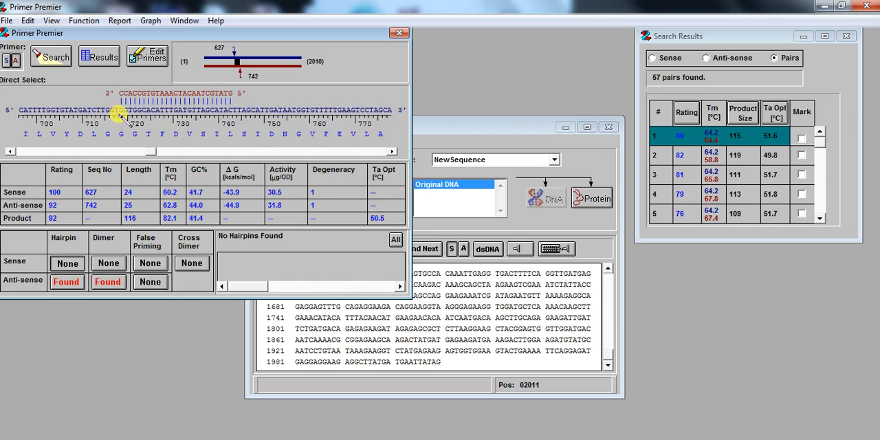
pyautogui.click(126, 114)
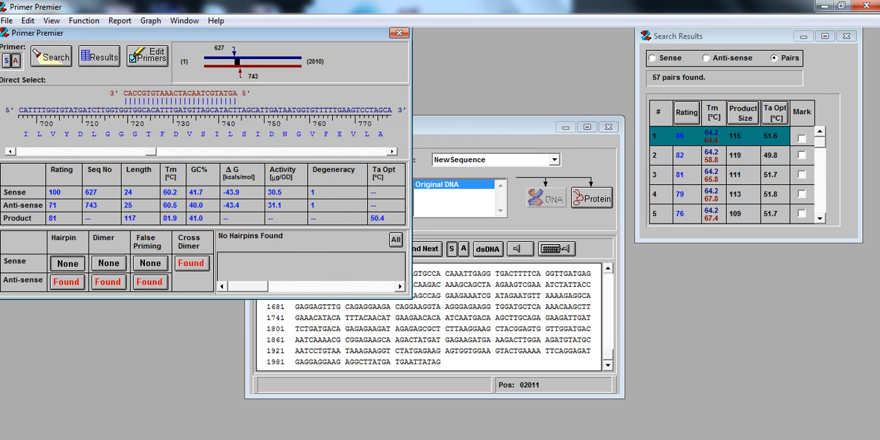
pyautogui.click(124, 134)
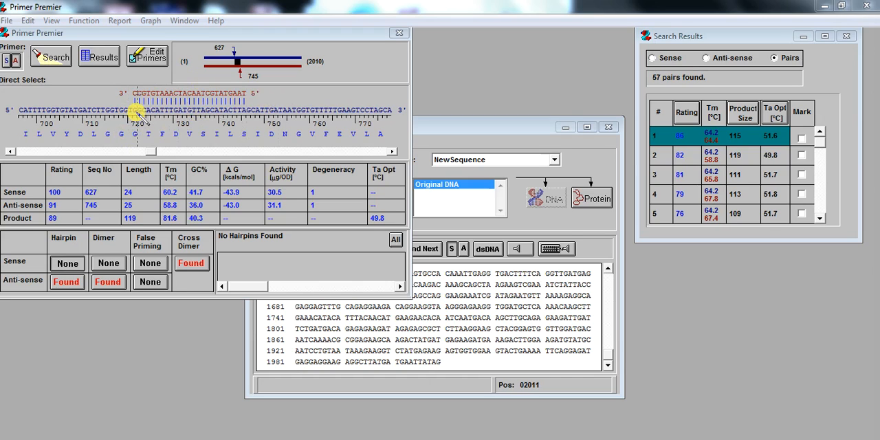
pyautogui.click(137, 118)
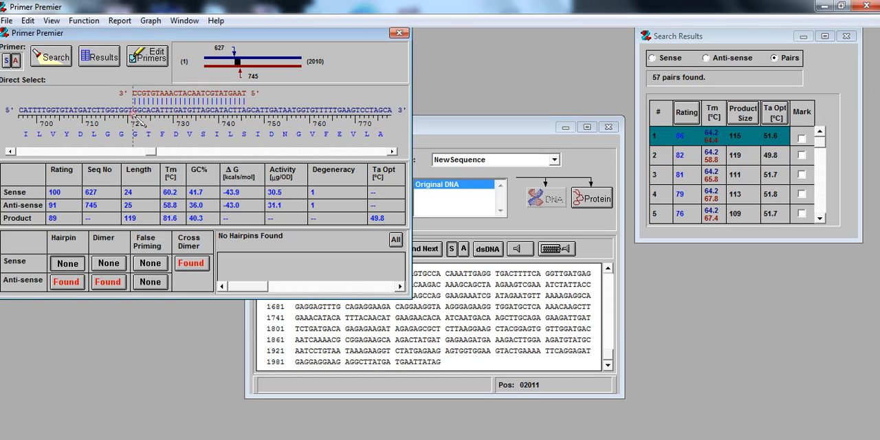
# - Reposition the anti-sense primer directly on the template, trying positions 746, 747, 754, 743 and 766 before placing it at 775
pyautogui.moveTo(138, 118); pyautogui.dragTo(144, 118)
pyautogui.click(139, 111)
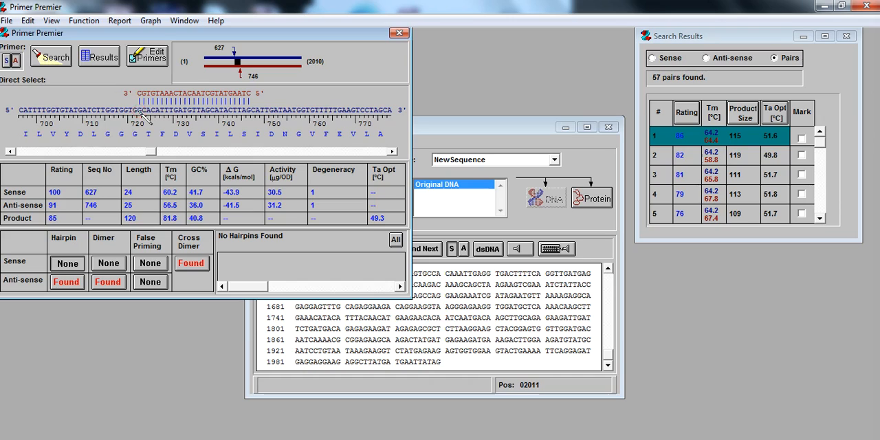
pyautogui.click(141, 103)
pyautogui.click(145, 109)
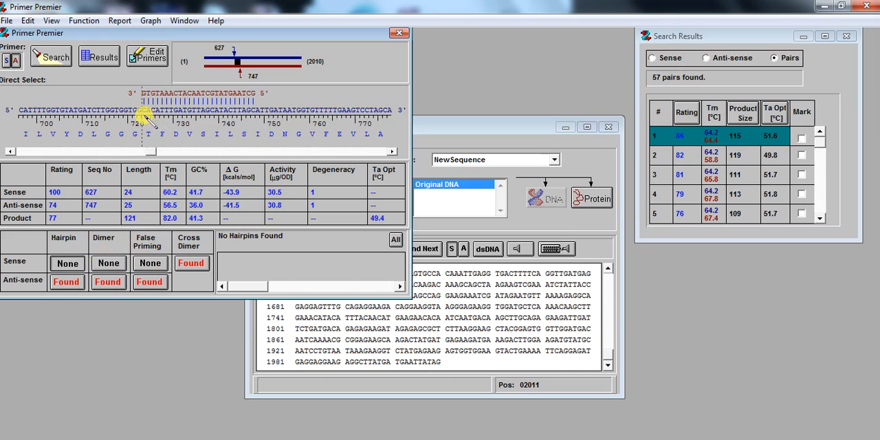
pyautogui.click(180, 119)
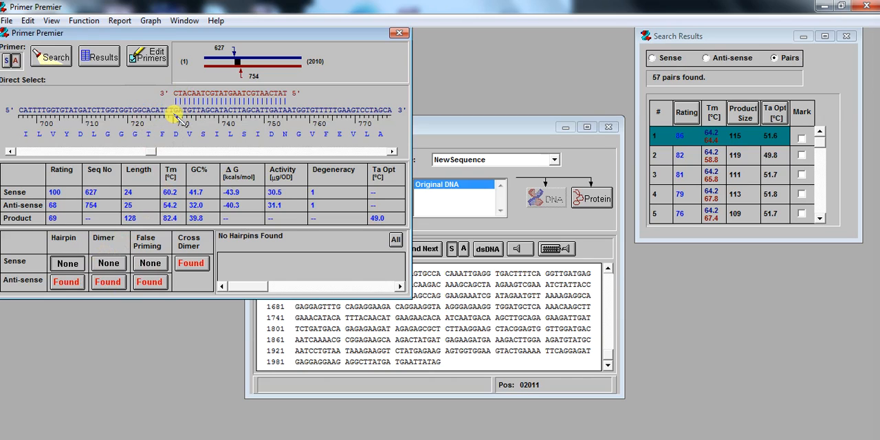
pyautogui.click(138, 117)
pyautogui.click(143, 120)
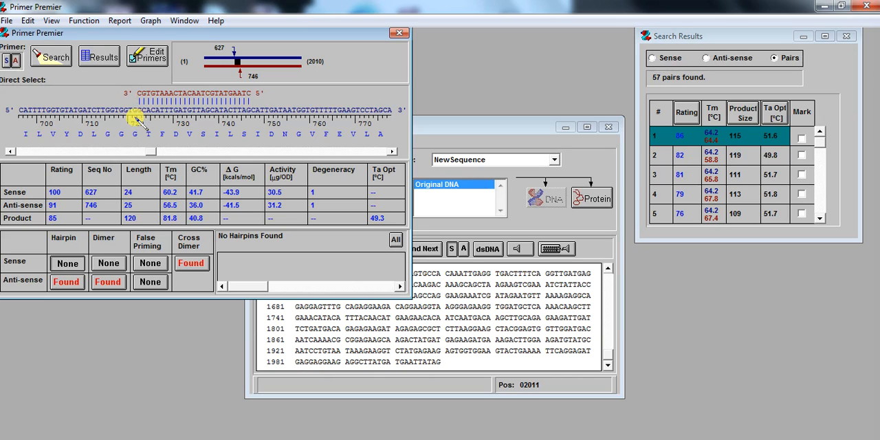
pyautogui.click(124, 113)
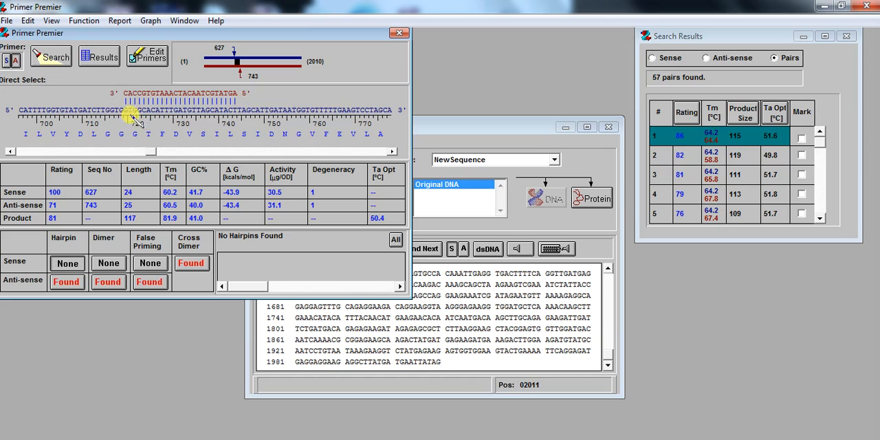
pyautogui.click(230, 127)
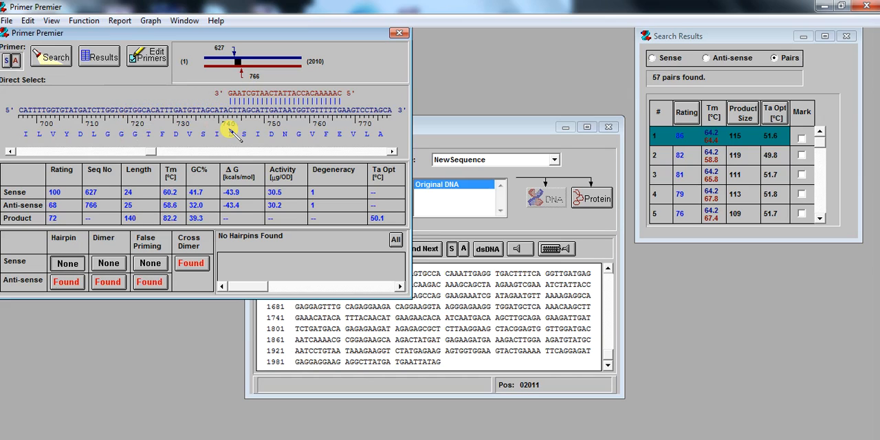
pyautogui.click(270, 130)
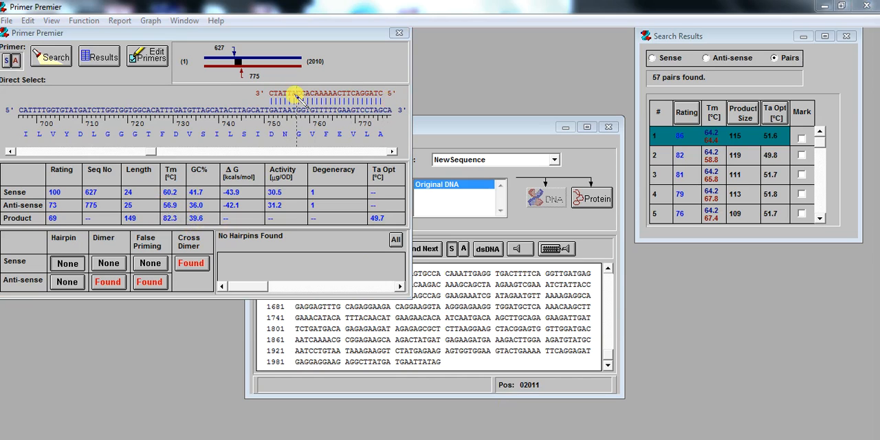
# - Extend the anti-sense primer at its 5' end with G and T, reanalyzing after each base, and accept the edited primer
pyautogui.click(145, 55)
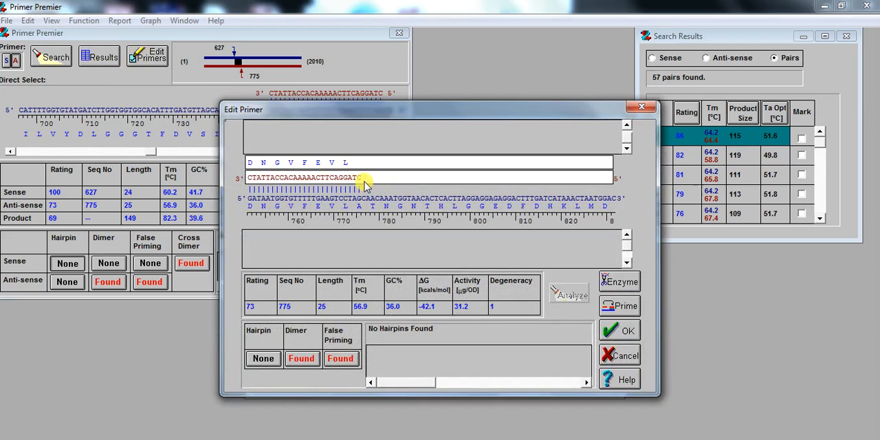
pyautogui.write('G')
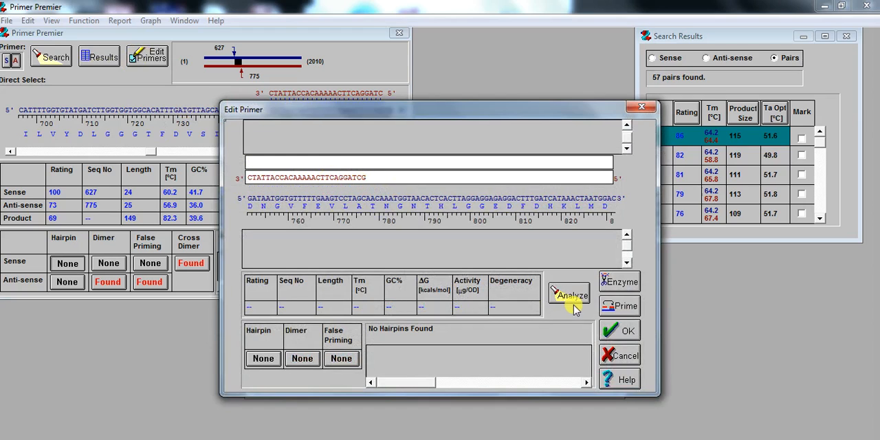
pyautogui.click(565, 293)
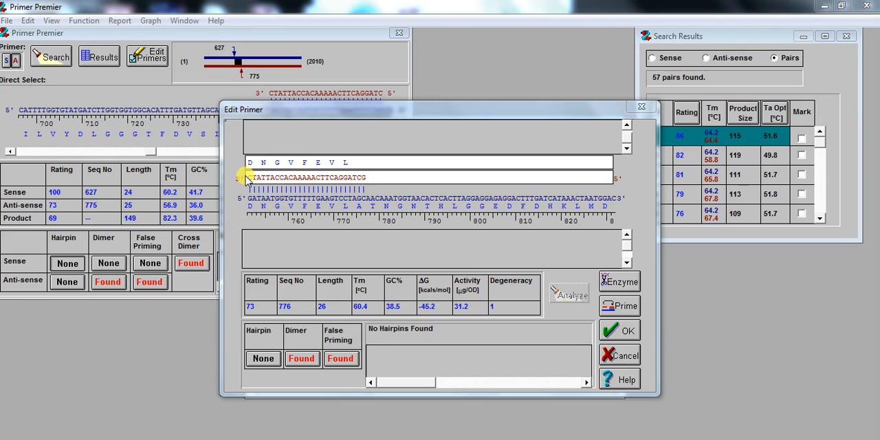
pyautogui.click(368, 179)
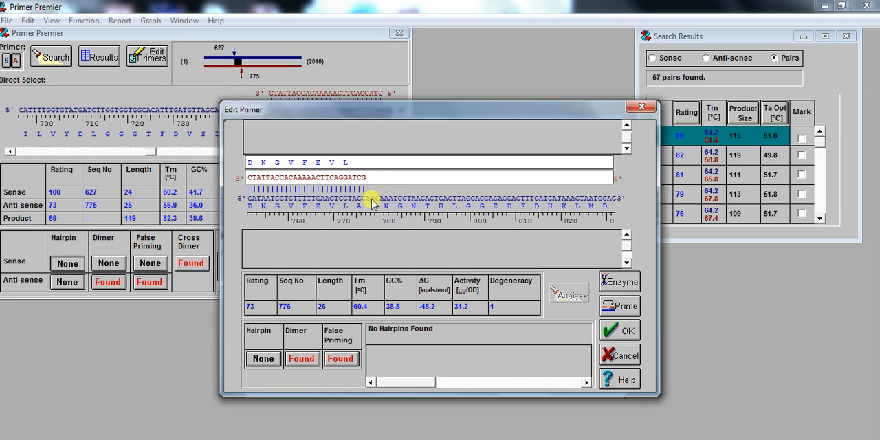
pyautogui.write('T')
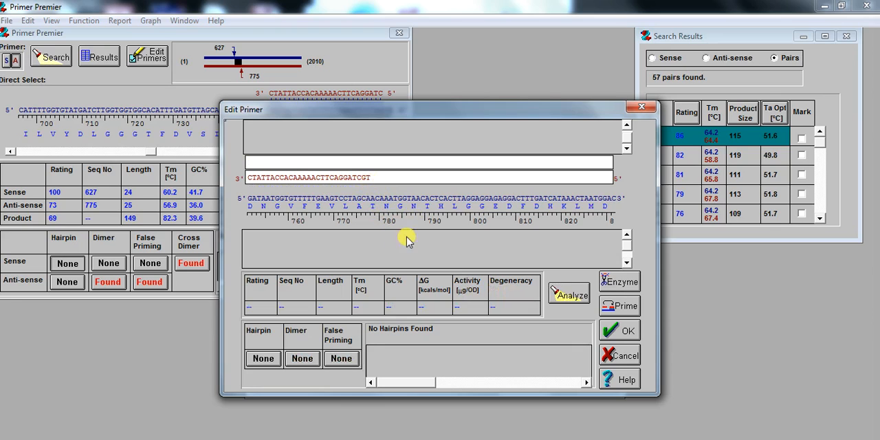
pyautogui.click(568, 295)
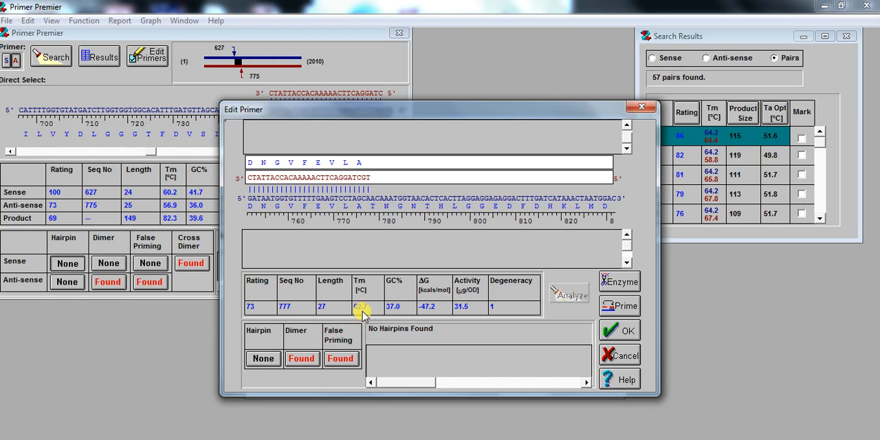
pyautogui.click(618, 330)
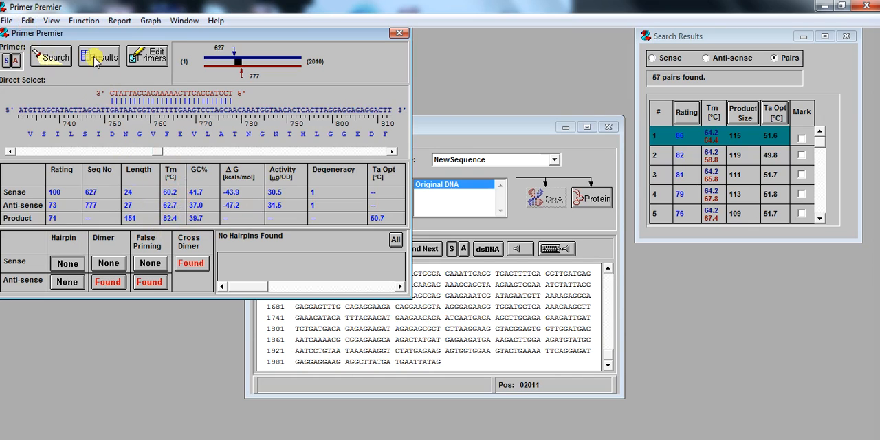
# - Copy the sense primer into the CDS sequence file in Notepad below the sequence, as qGene01-F: 5' TAGGATAATAAATGAGCCGACTGC 3'
pyautogui.click(27, 21)
pyautogui.moveTo(68, 37)
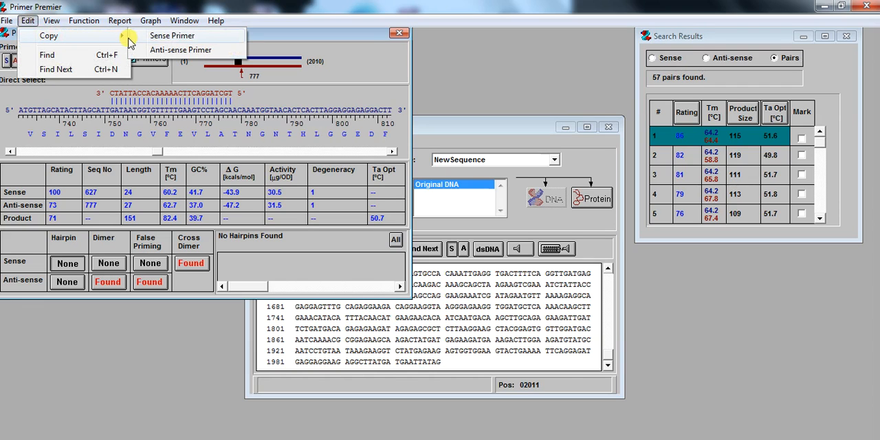
pyautogui.click(173, 38)
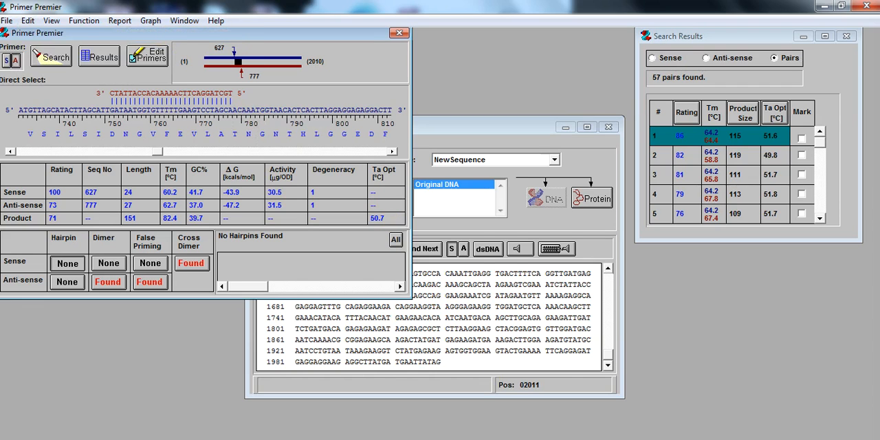
pyautogui.hotkey('alt', 'Tab')
pyautogui.click(601, 203)
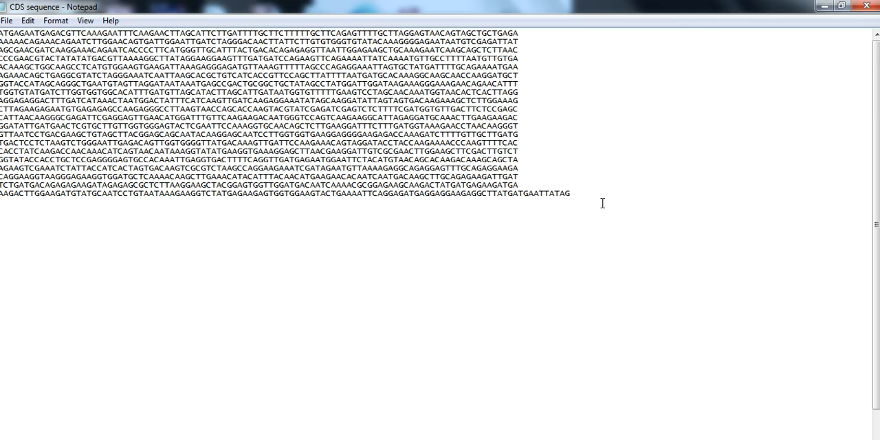
pyautogui.press('Return')
pyautogui.write("5'  TAGGATAATAAATGAGCCGACTGC  3'")
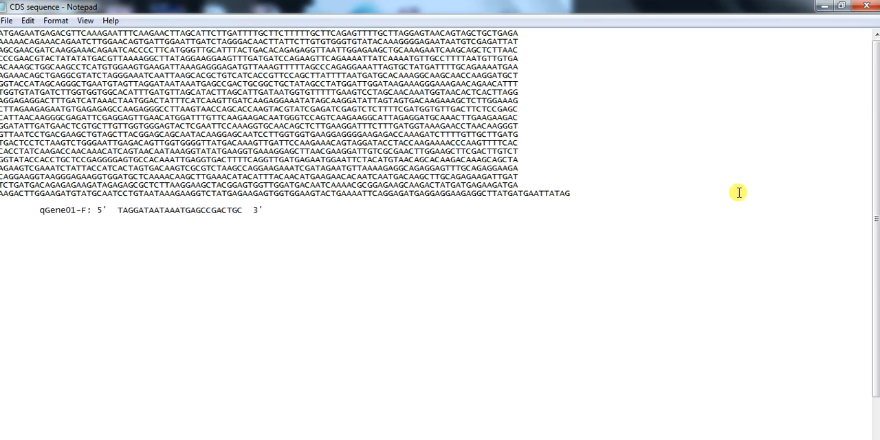
# - Add a qGene01-R line in Notepad and copy in the anti-sense primer from Primer Premier, as 5' TGCTAGGACTTCAAAAACACCATTATC 3'
pyautogui.click(307, 218)
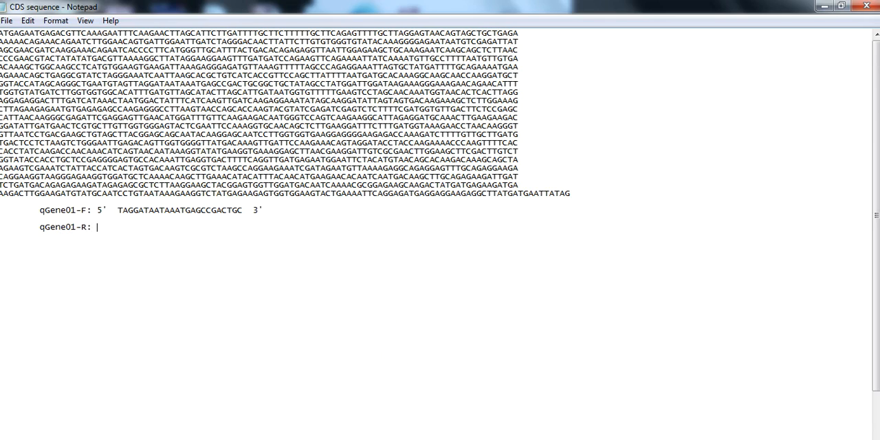
pyautogui.hotkey('alt', 'Tab')
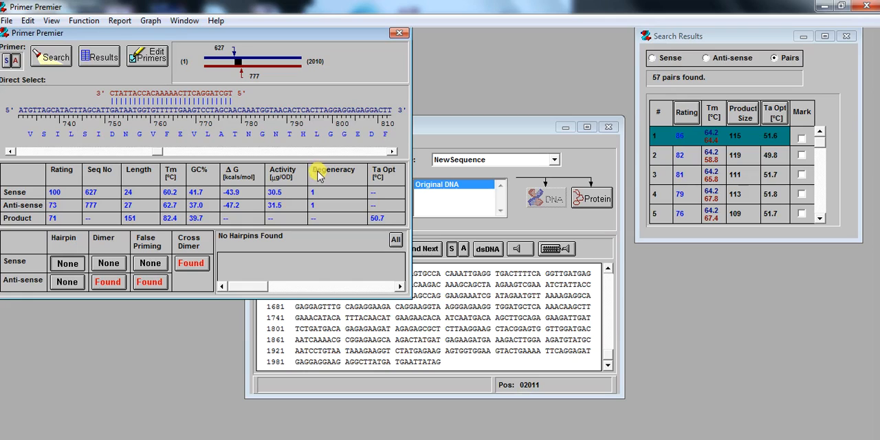
pyautogui.click(28, 22)
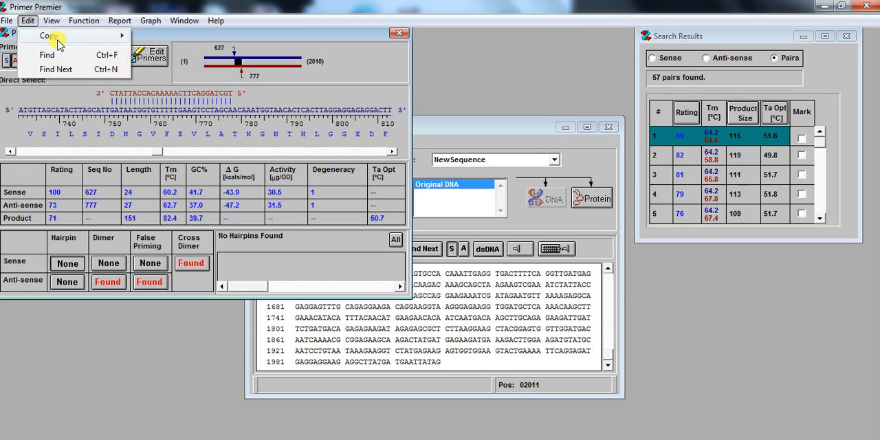
pyautogui.moveTo(63, 35)
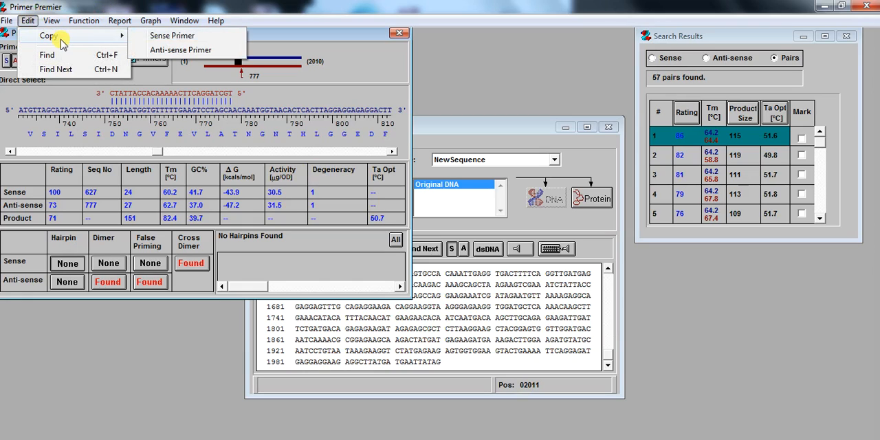
pyautogui.click(172, 51)
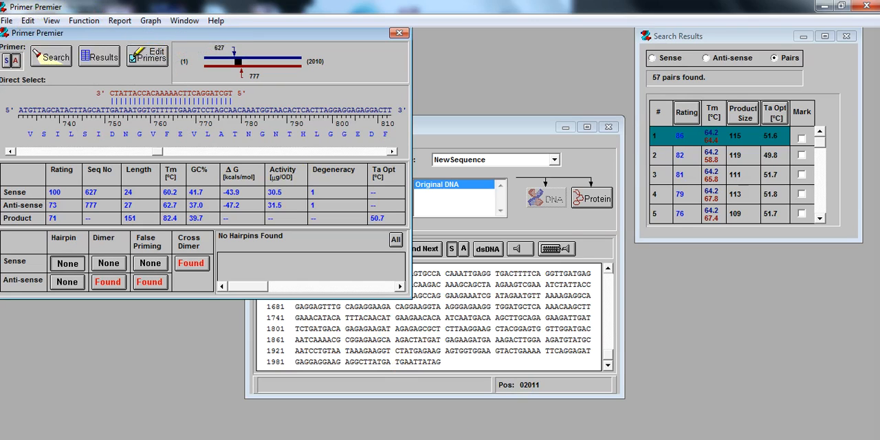
pyautogui.hotkey('alt', 'Tab')
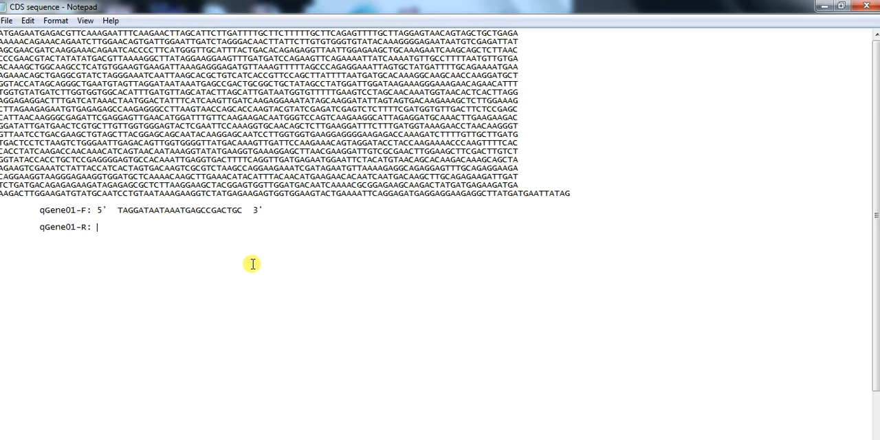
pyautogui.write("5'  TGCTAGGACTTCAAAAACACCATTATC  3'")
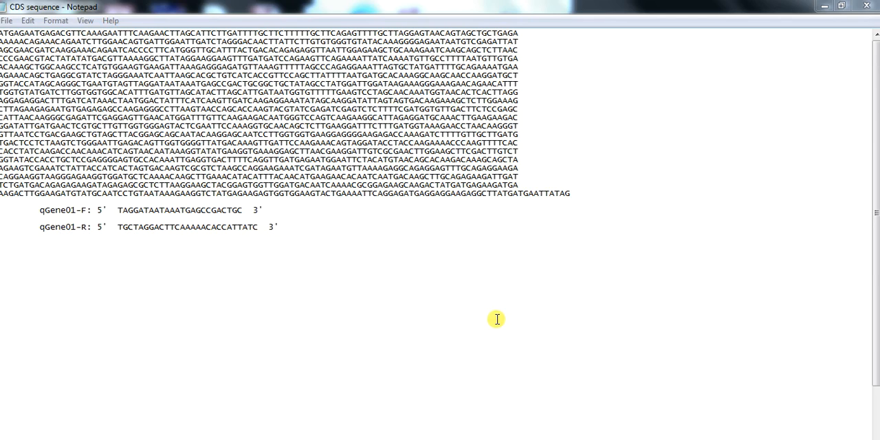
# - Switch back to Primer Premier, compare primer pairs 2 and 3 from the search results, and load pair 3
pyautogui.hotkey('alt', 'Tab')
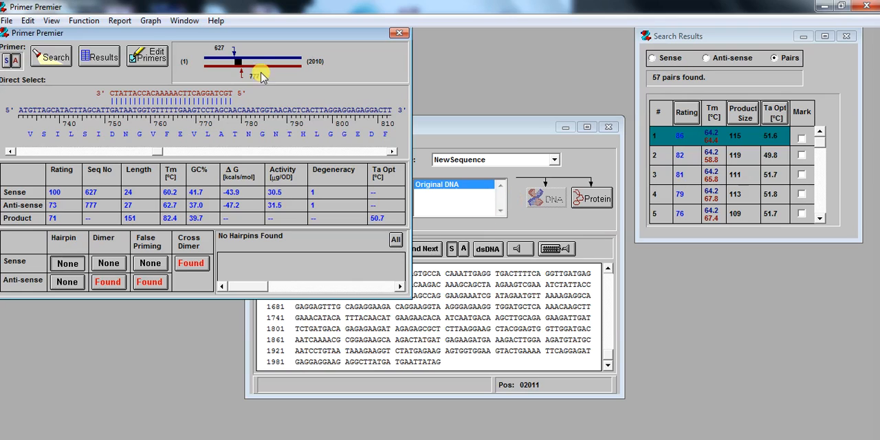
pyautogui.moveTo(250, 35); pyautogui.dragTo(338, 39)
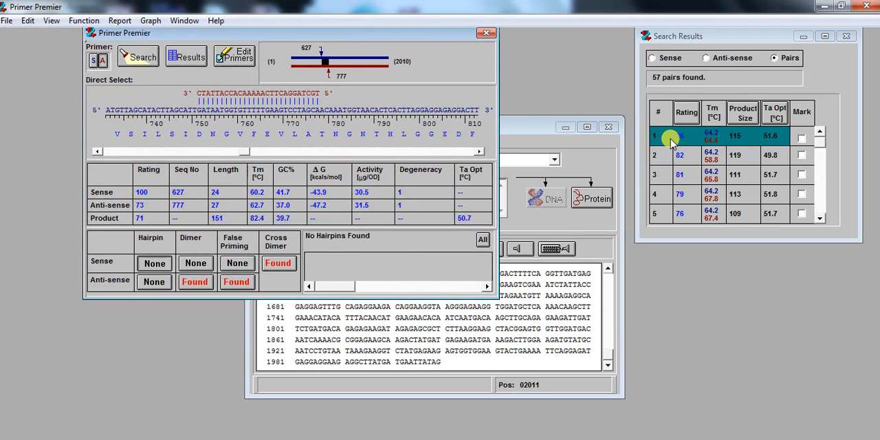
pyautogui.click(712, 157)
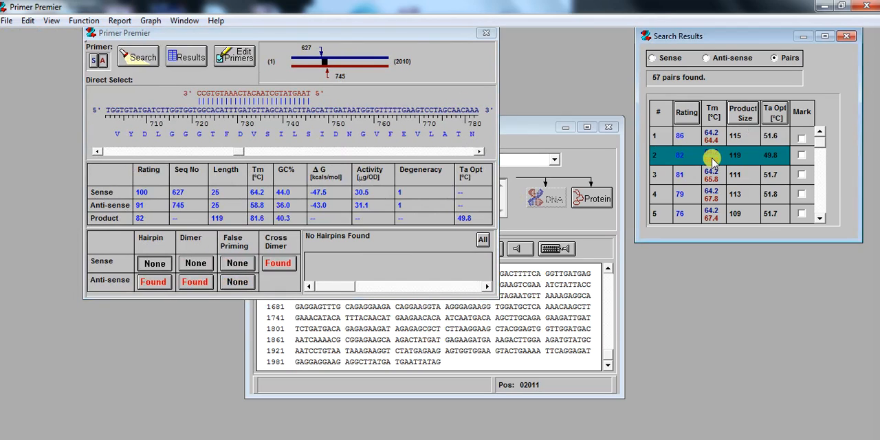
pyautogui.click(712, 174)
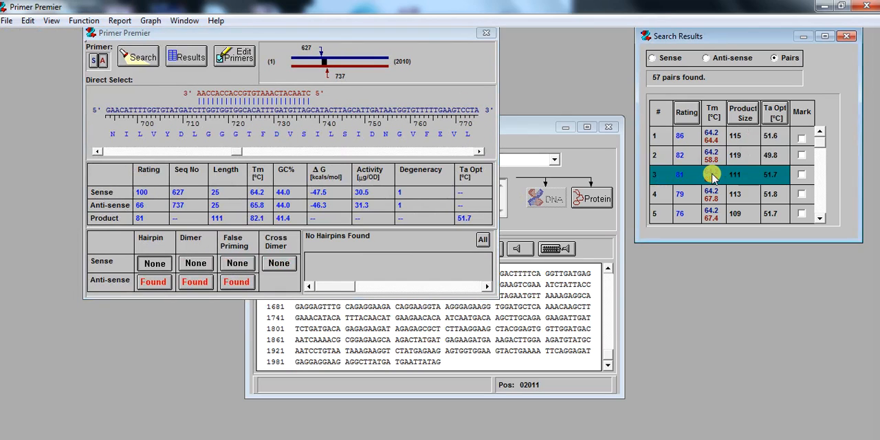
pyautogui.click(710, 158)
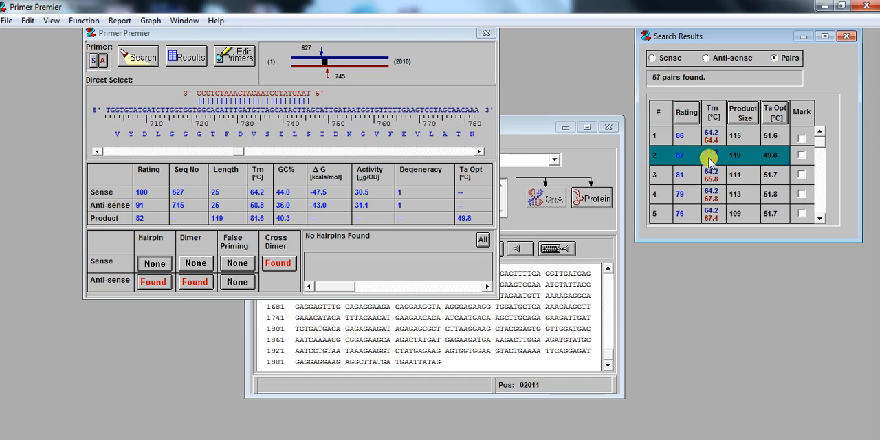
pyautogui.click(711, 174)
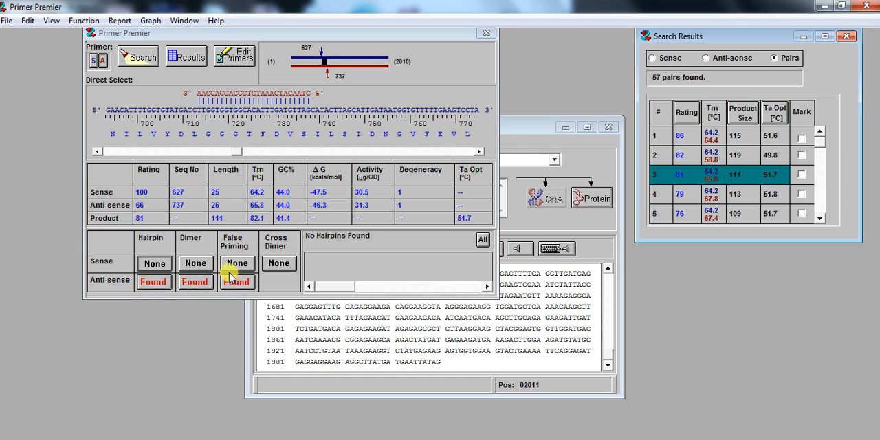
# - Remove the G at the sense primer's 3' end, reanalyze it, and accept the 24-base primer
pyautogui.click(99, 61)
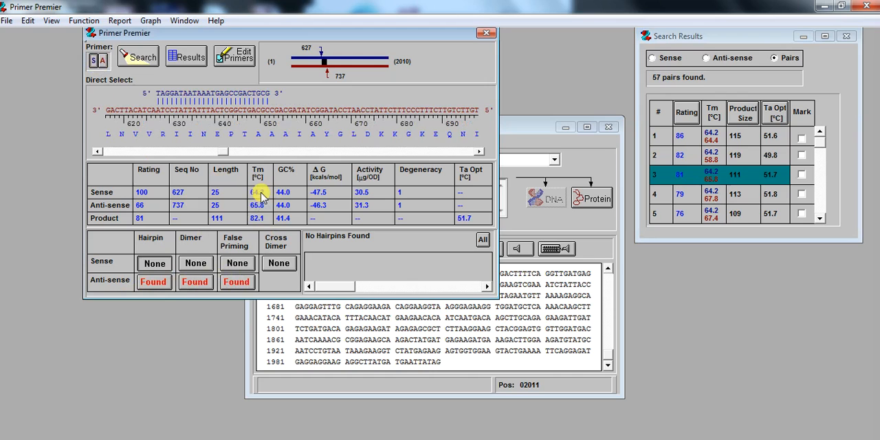
pyautogui.click(236, 59)
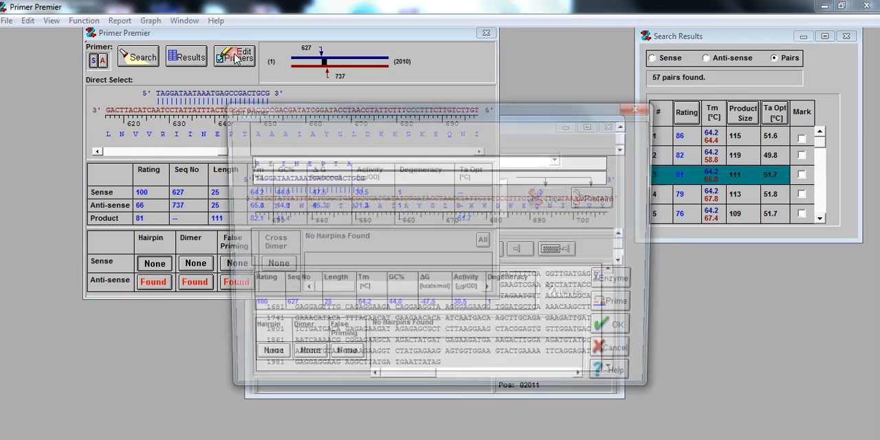
pyautogui.click(372, 177)
pyautogui.press('BackSpace')
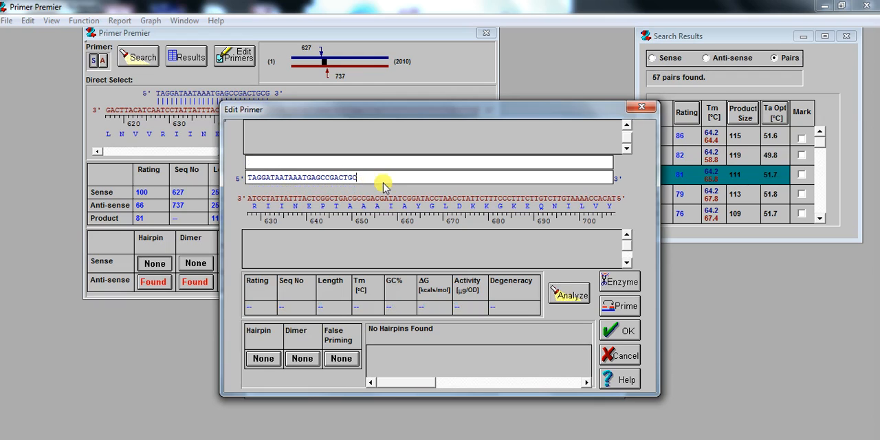
pyautogui.click(573, 295)
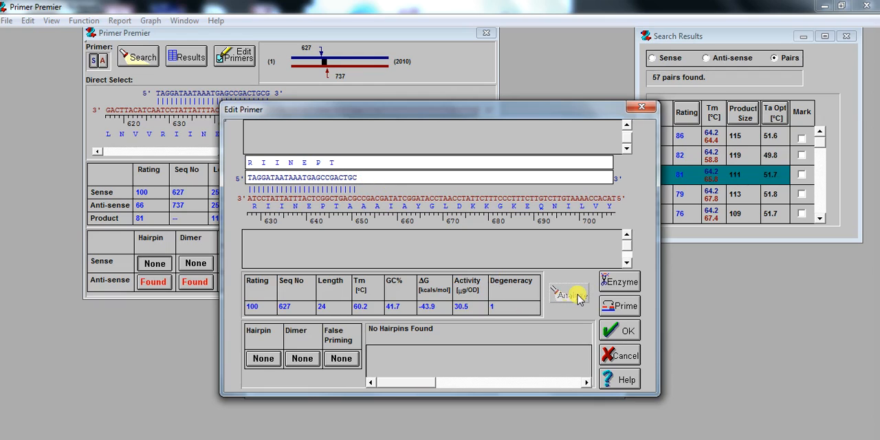
pyautogui.click(626, 332)
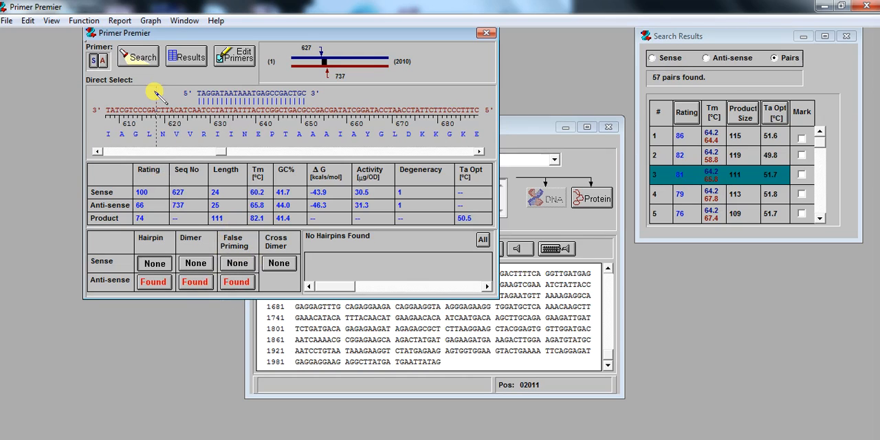
# - Switch to the anti-sense primer and shift its binding site along the template to position 742
pyautogui.click(102, 61)
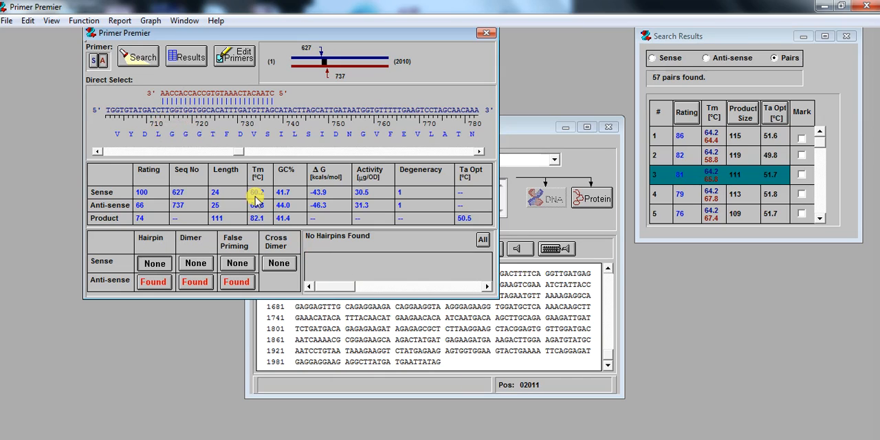
pyautogui.click(170, 111)
pyautogui.click(177, 114)
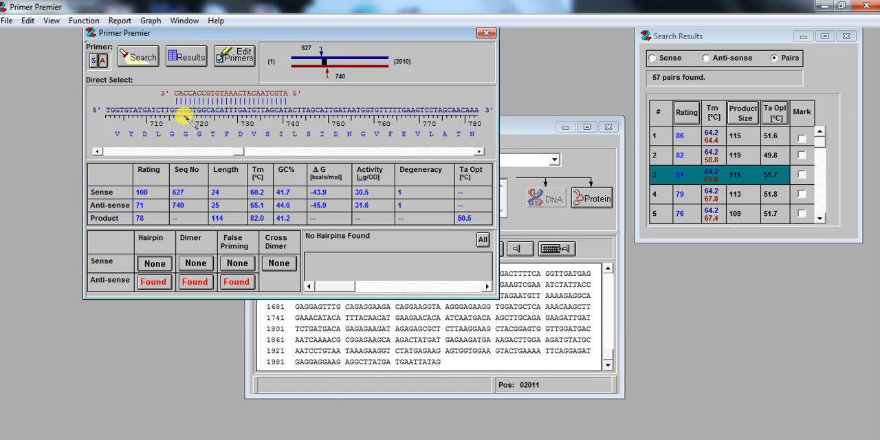
pyautogui.click(183, 117)
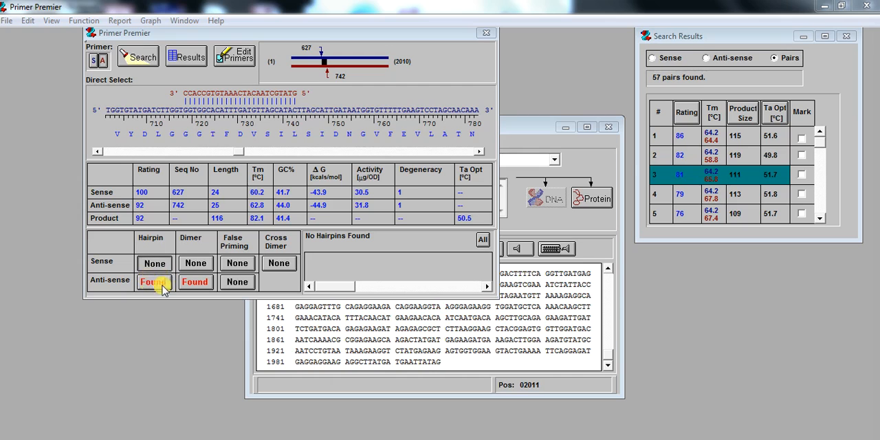
# - Trim G and T from the anti-sense primer's 5' end, reanalyzing after each base, and accept the 23-base primer
pyautogui.click(237, 58)
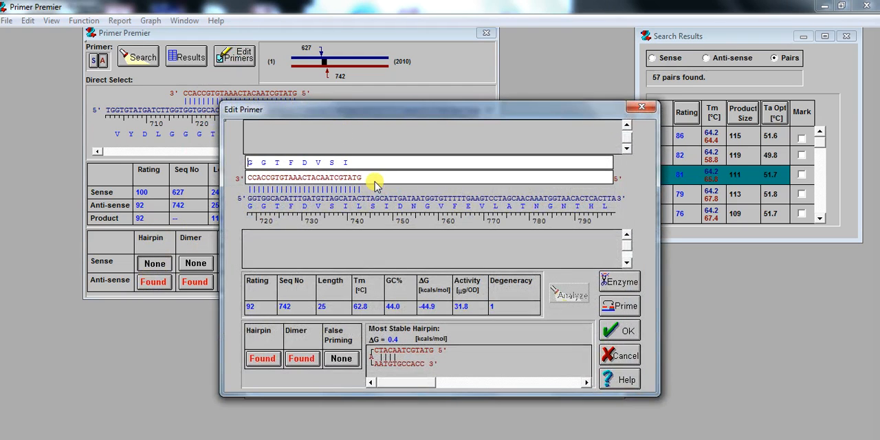
pyautogui.press('BackSpace')
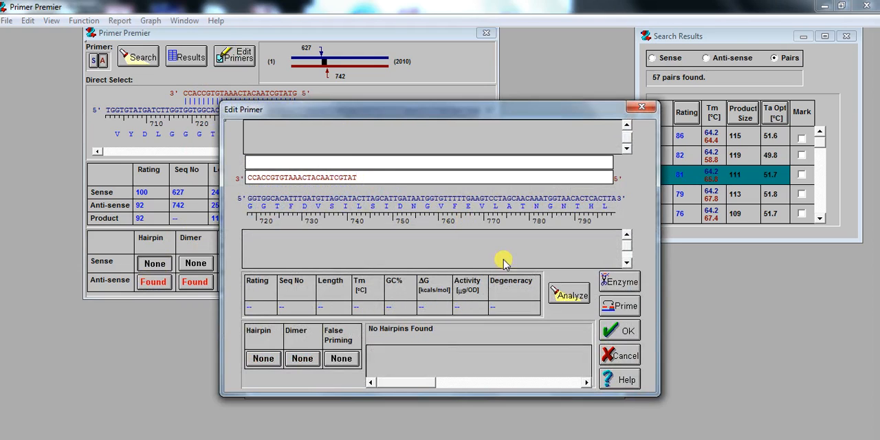
pyautogui.click(567, 295)
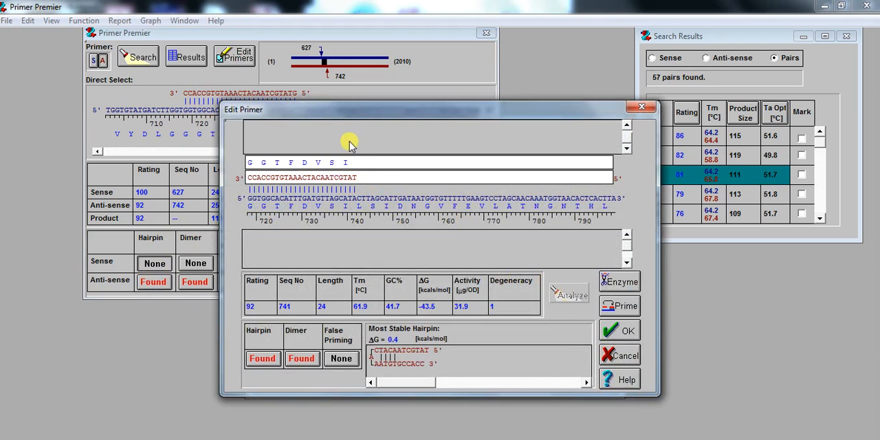
pyautogui.press('BackSpace')
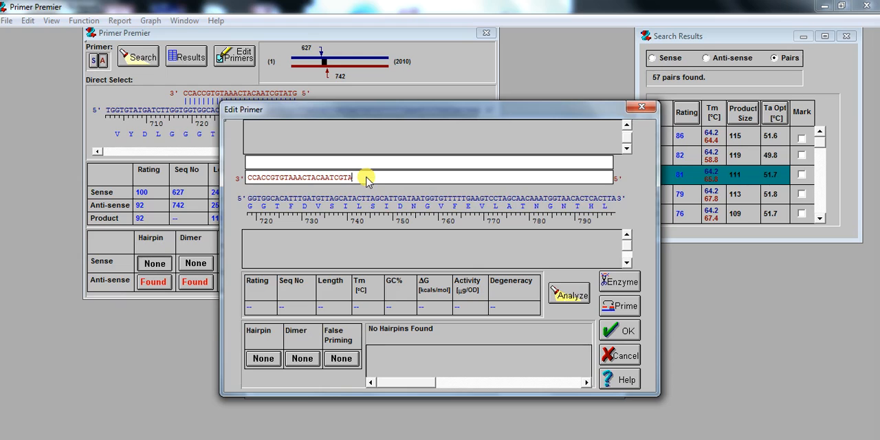
pyautogui.click(567, 296)
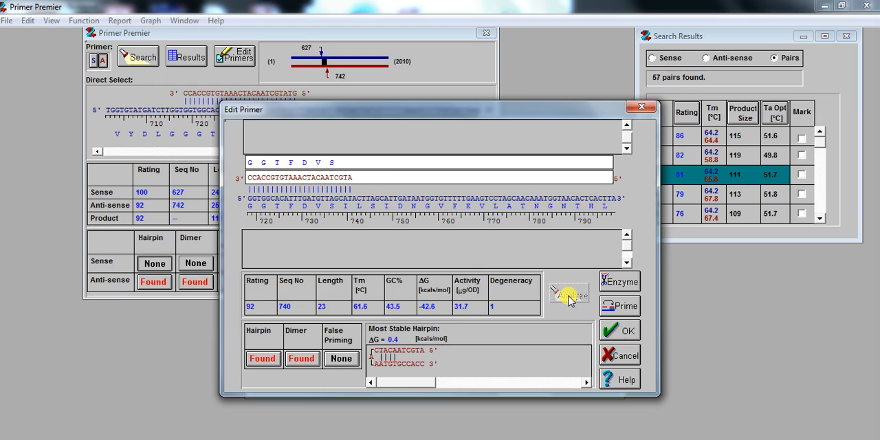
pyautogui.click(621, 329)
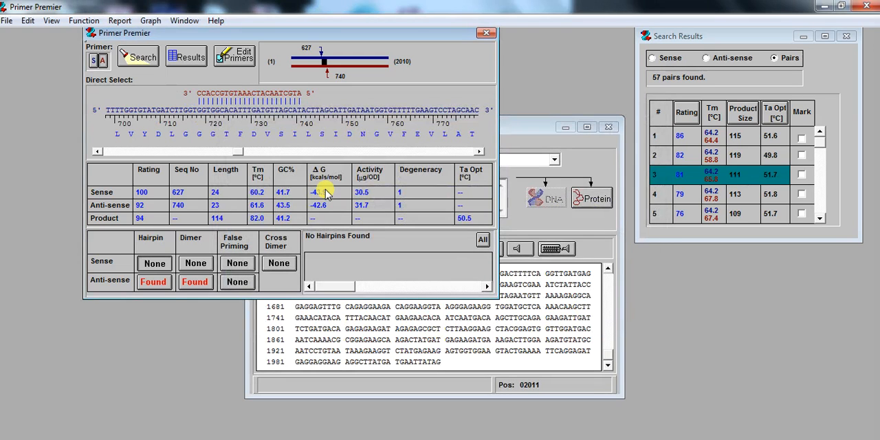
# - Try further binding sites for the anti-sense primer along the template and settle on position 775
pyautogui.click(215, 133)
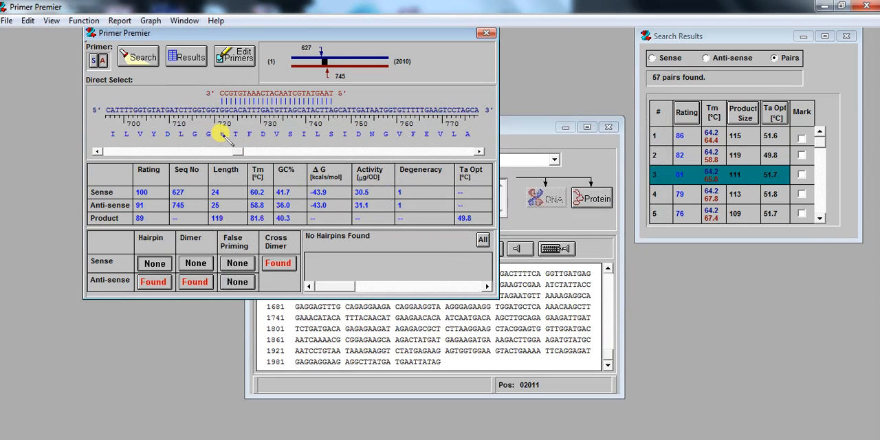
pyautogui.click(229, 134)
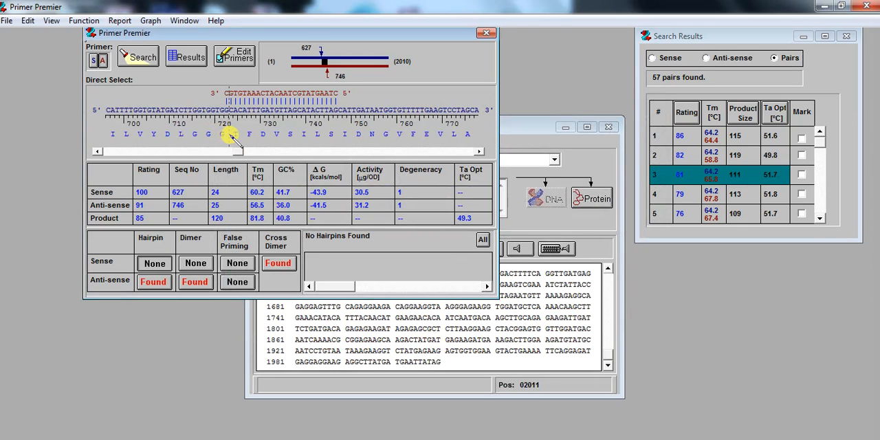
pyautogui.click(232, 135)
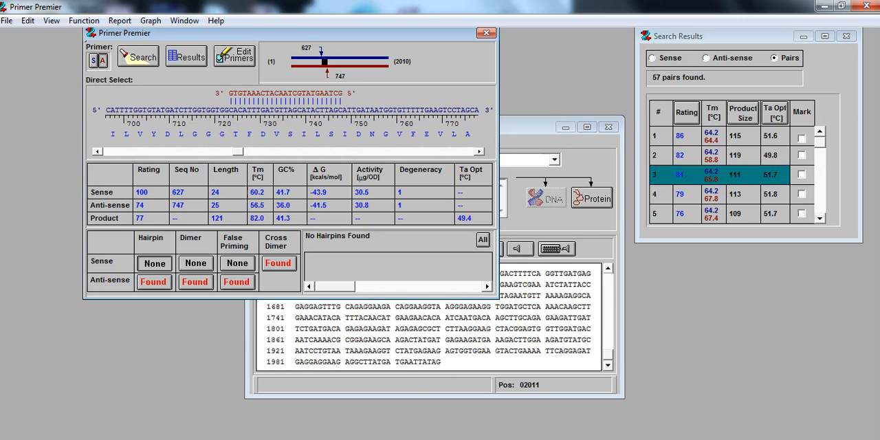
pyautogui.click(296, 112)
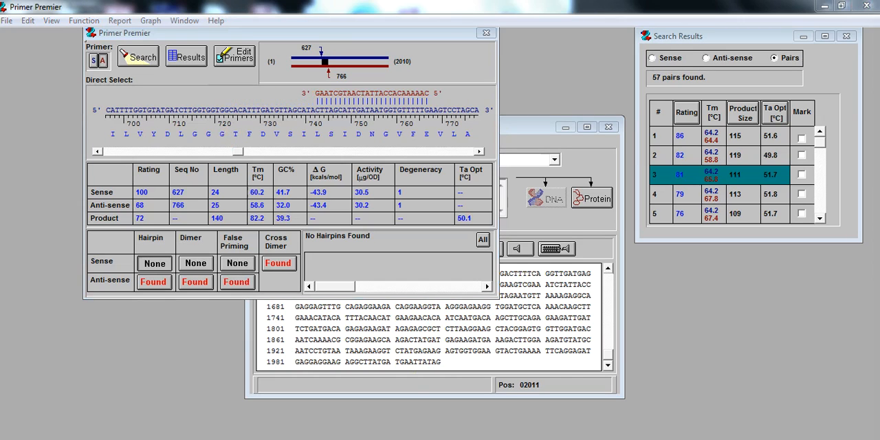
pyautogui.click(290, 111)
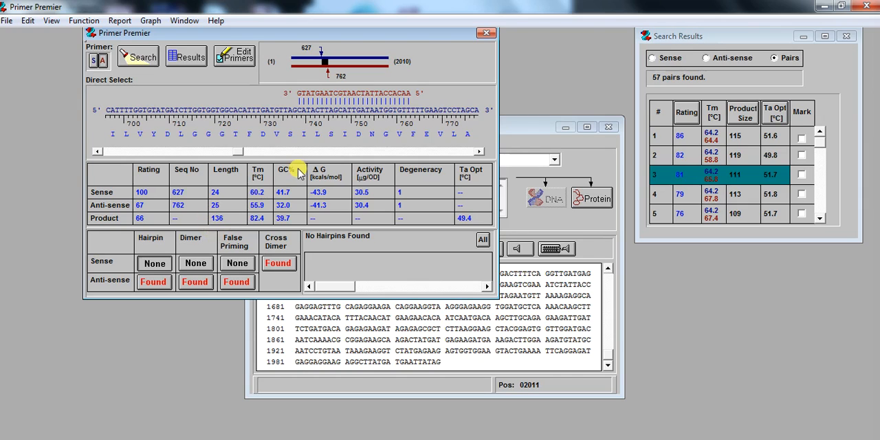
pyautogui.click(240, 113)
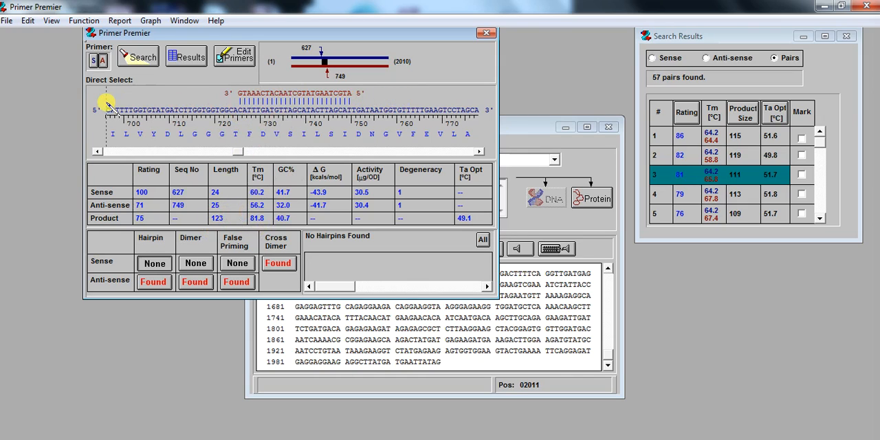
pyautogui.click(357, 114)
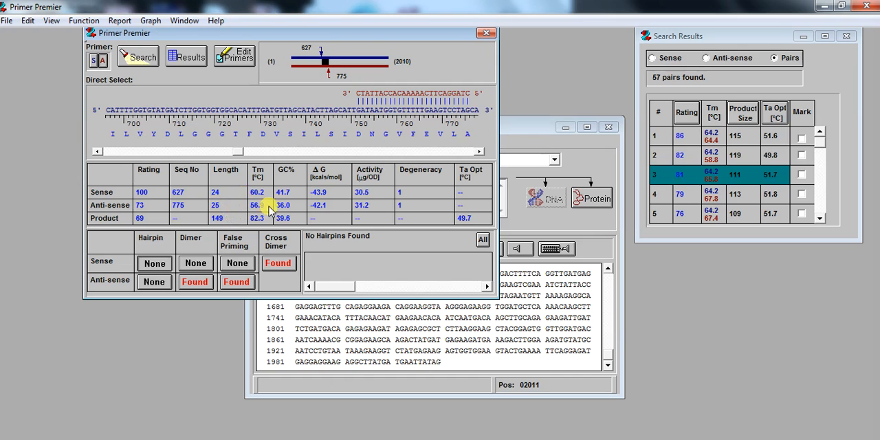
# - Extend the anti-sense primer at its 5' end with G and T, reanalyze it, and accept the 27-base primer
pyautogui.click(237, 58)
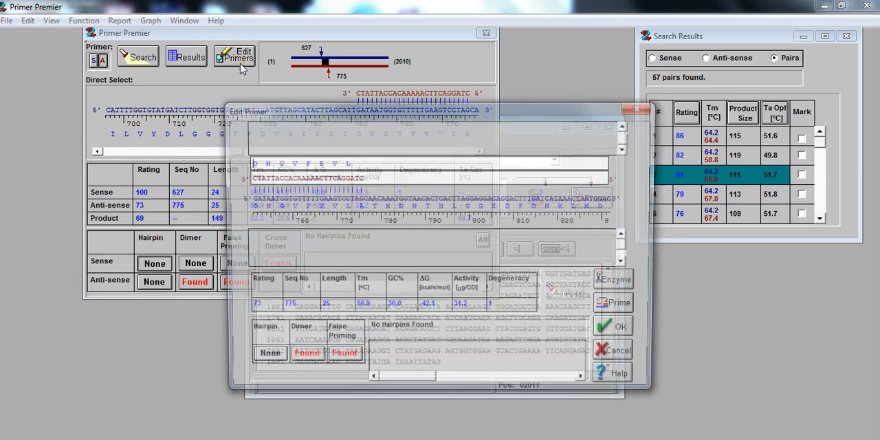
pyautogui.click(379, 182)
pyautogui.write('C')
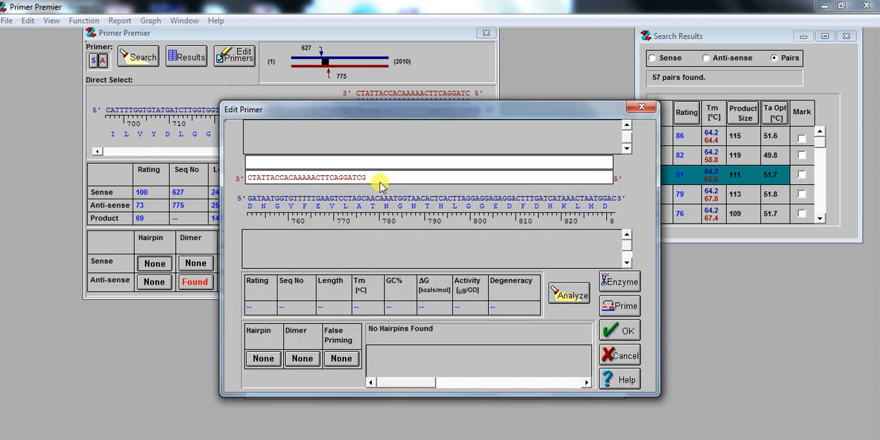
pyautogui.write('T')
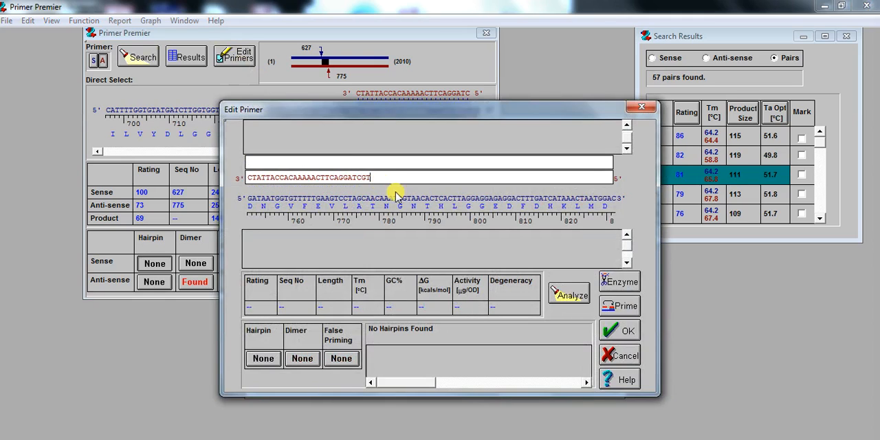
pyautogui.click(570, 295)
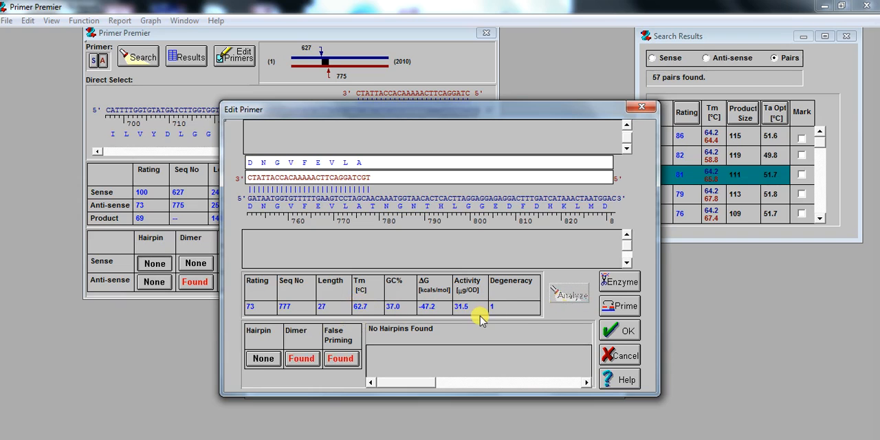
pyautogui.click(616, 335)
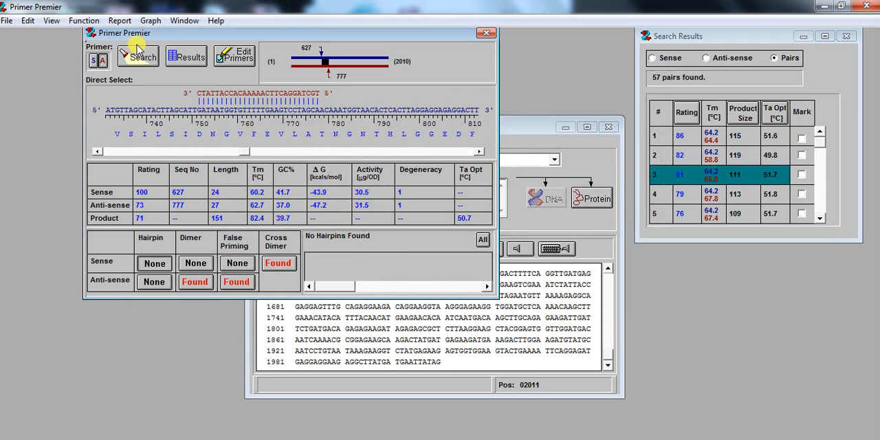
# - Copy the sense primer into Notepad below the first pair as qGene01-F: 5' TAGGATAATAAATGAGCCGACTGC 3', and add an empty qGene01-R: line
pyautogui.click(29, 20)
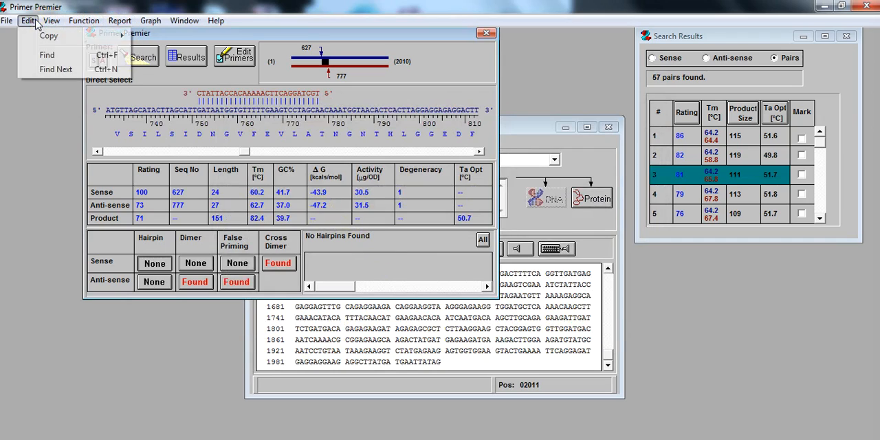
pyautogui.moveTo(72, 39)
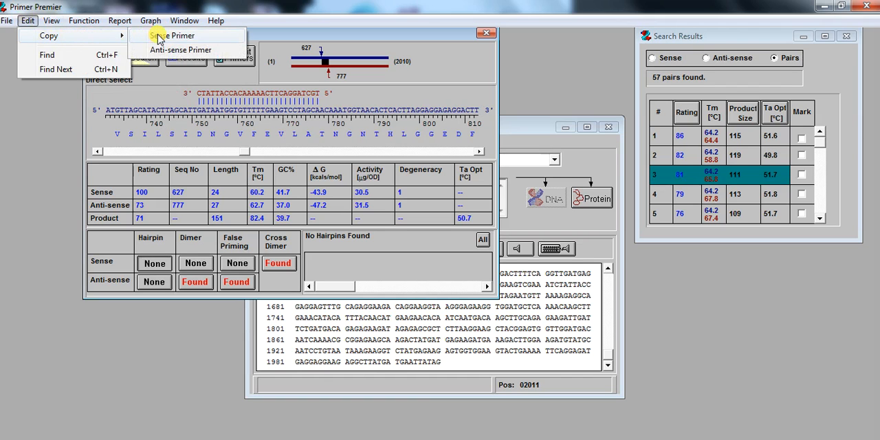
pyautogui.click(155, 35)
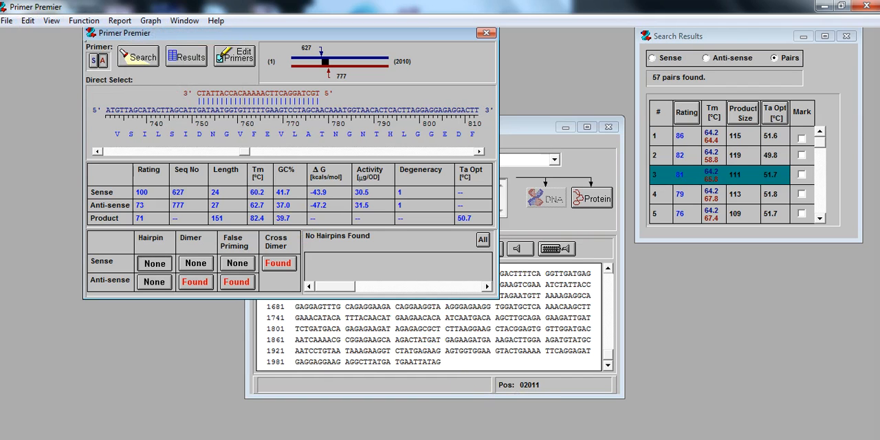
pyautogui.hotkey('alt', 'Tab')
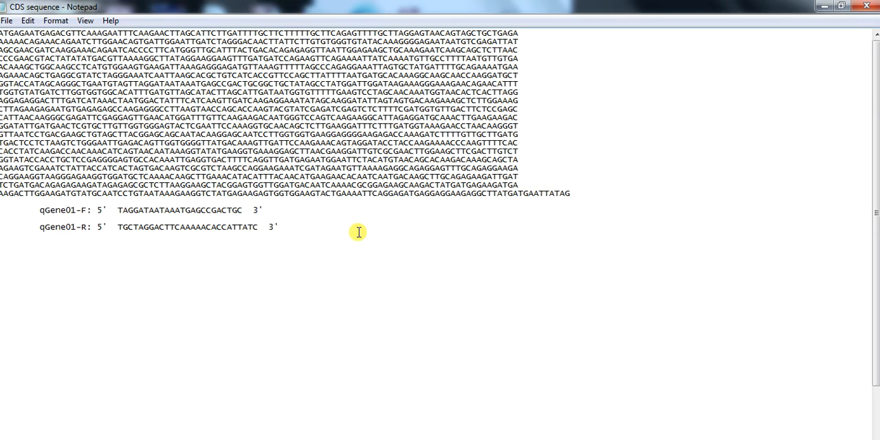
pyautogui.click(306, 231)
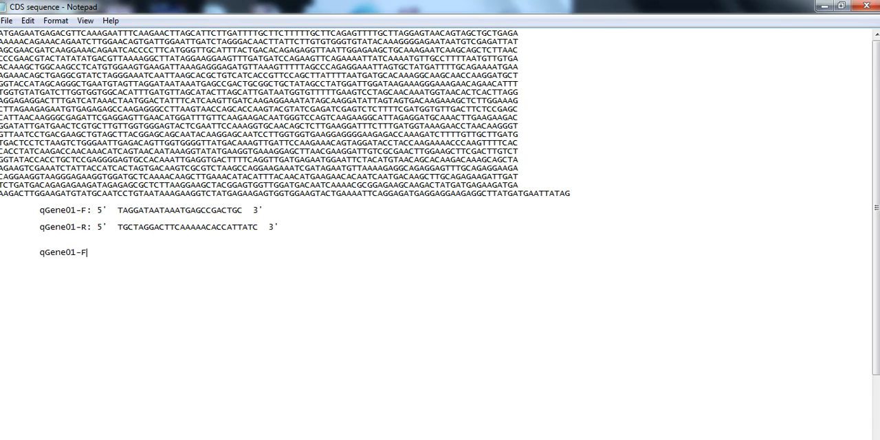
pyautogui.hotkey('ctrl', 'v')
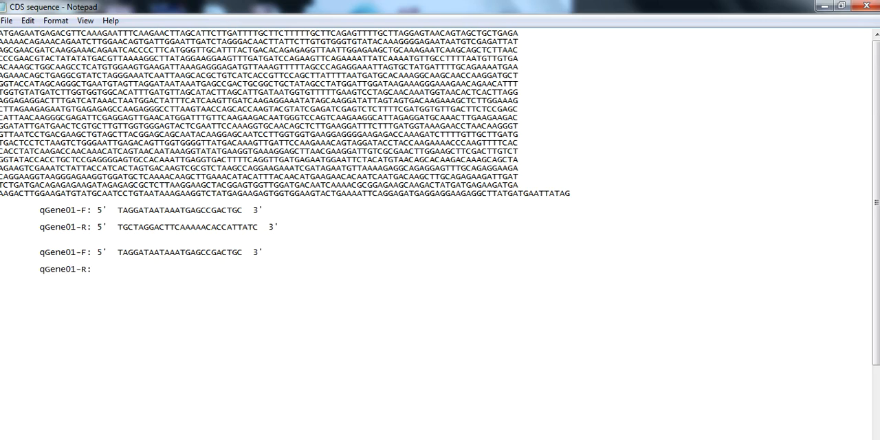
# - Copy the anti-sense primer from Primer Premier into Notepad's empty qGene01-R: line as 5' TGCTAGGACTTCAAAAACACCATTATC 3'
pyautogui.hotkey('alt', 'Tab')
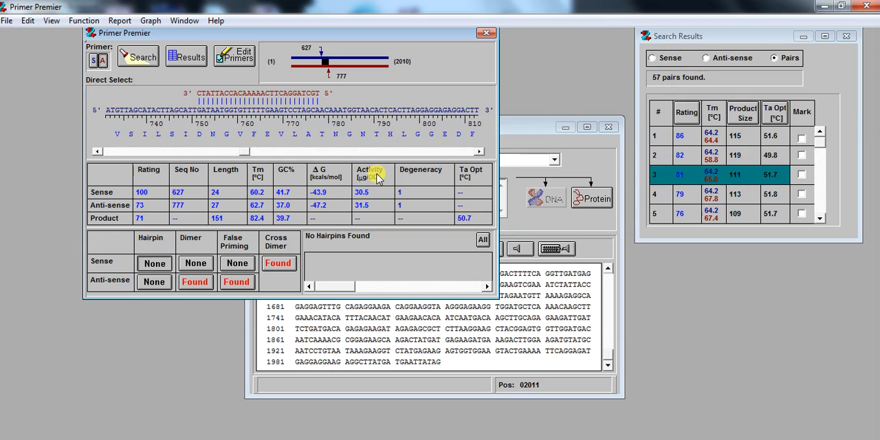
pyautogui.click(27, 21)
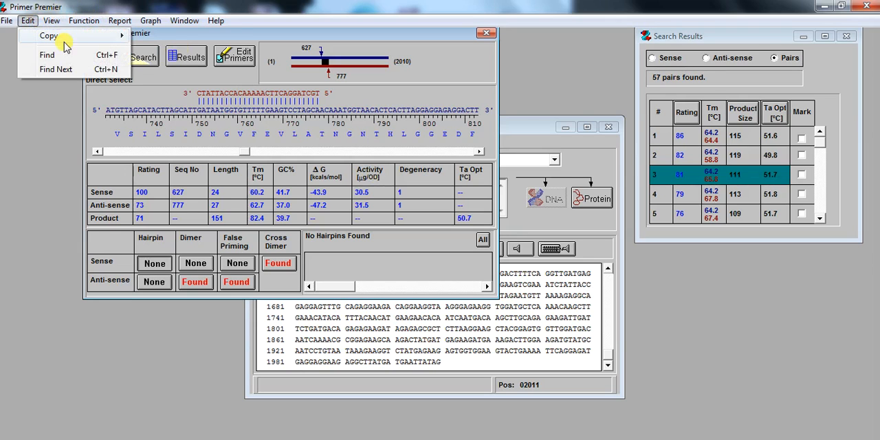
pyautogui.moveTo(103, 35)
pyautogui.click(166, 44)
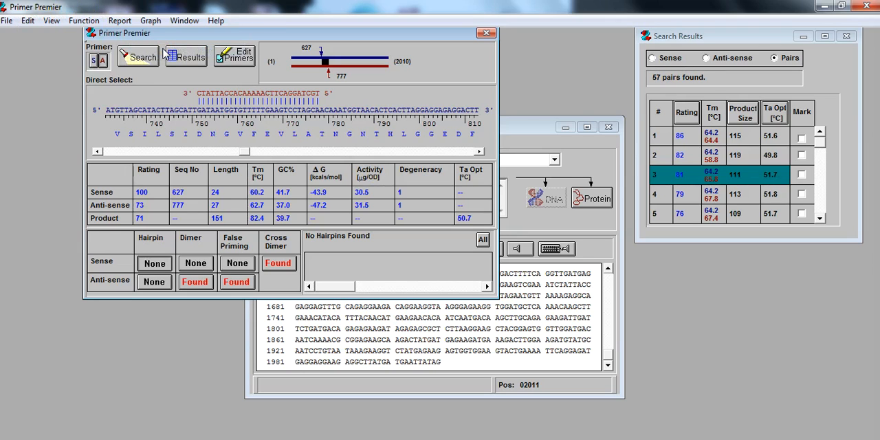
pyautogui.click(302, 439)
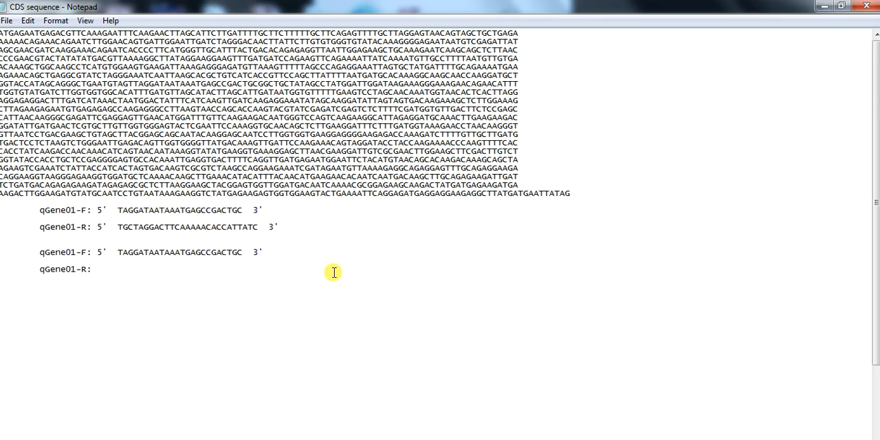
pyautogui.hotkey('ctrl', 'v')
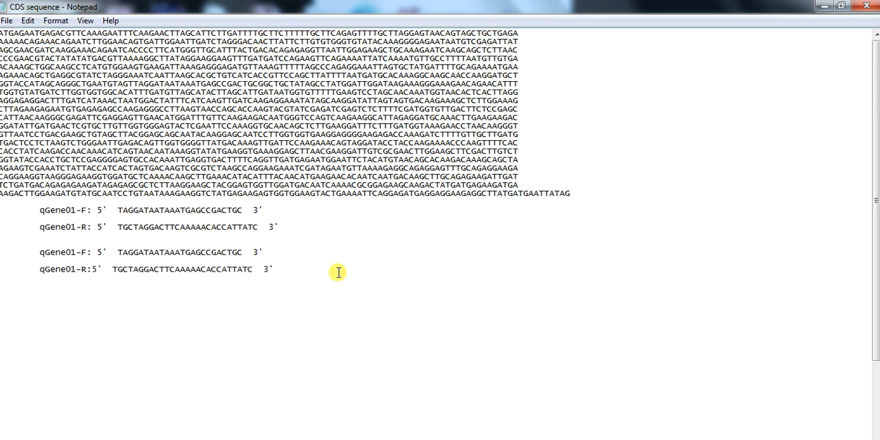
# - Copy the first pair's forward primer TAGGATAATAAATGAGCCGACTGC from Notepad and enter it as the query sequence on NCBI's Nucleotide BLAST page in the browser
pyautogui.click(226, 438)
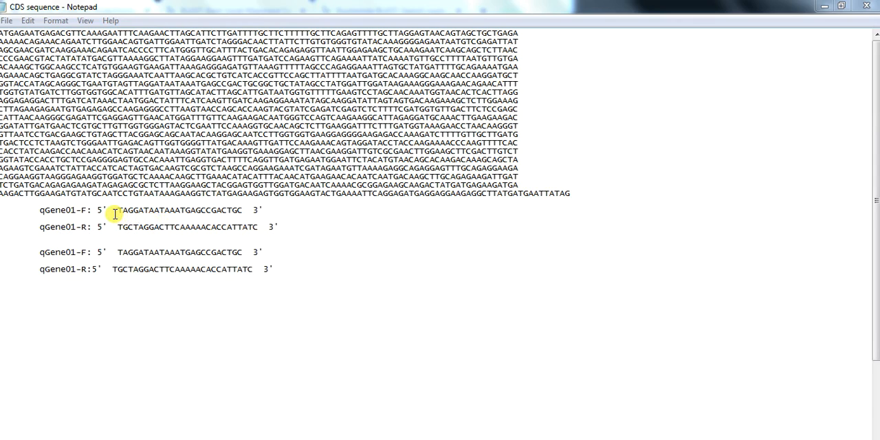
pyautogui.moveTo(118, 211); pyautogui.dragTo(249, 211)
pyautogui.hotkey('ctrl', 'c')
pyautogui.hotkey('alt', 'Tab')
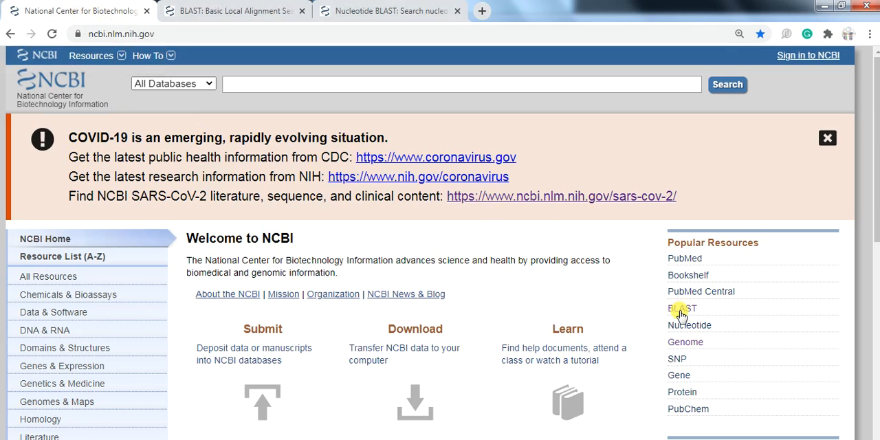
pyautogui.click(240, 10)
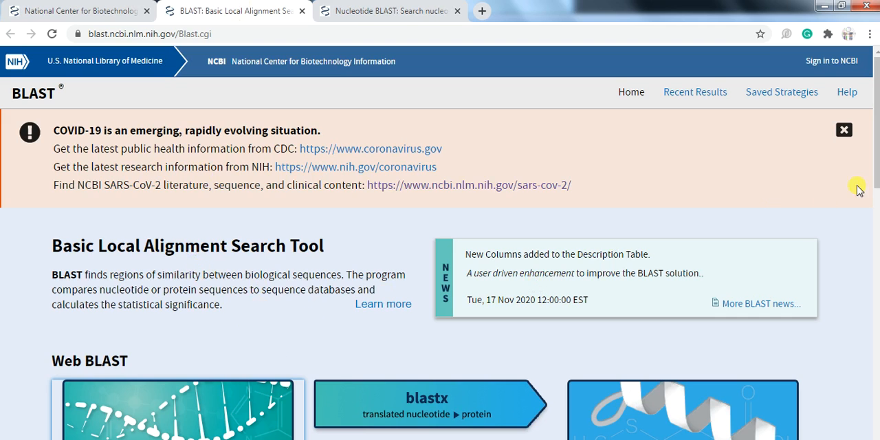
pyautogui.moveTo(876, 174); pyautogui.dragTo(876, 224)
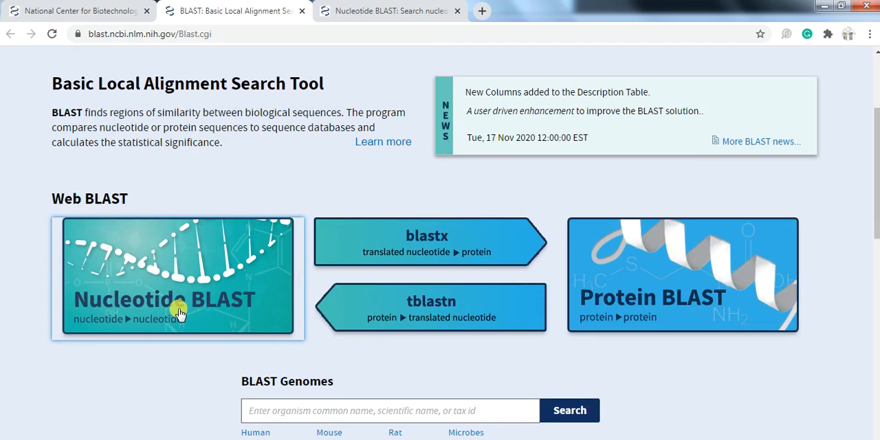
pyautogui.click(387, 11)
pyautogui.click(212, 311)
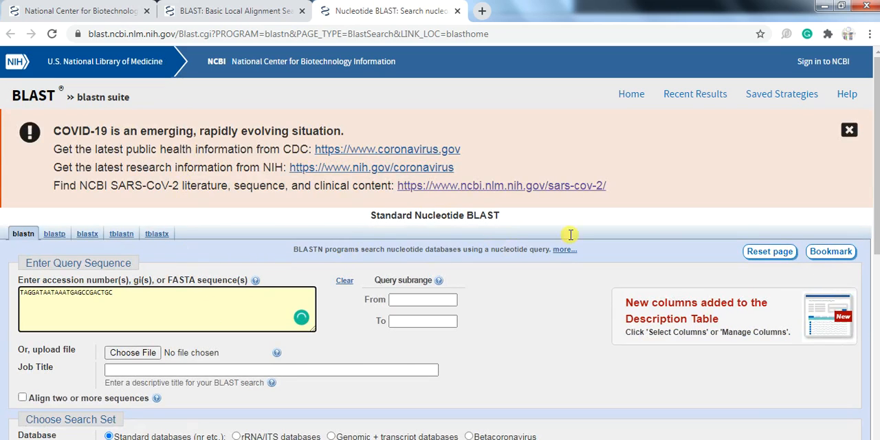
# - Limit the BLAST search set to the organism Solanum lycopersicum (taxid:4081)
pyautogui.moveTo(877, 216); pyautogui.dragTo(877, 332)
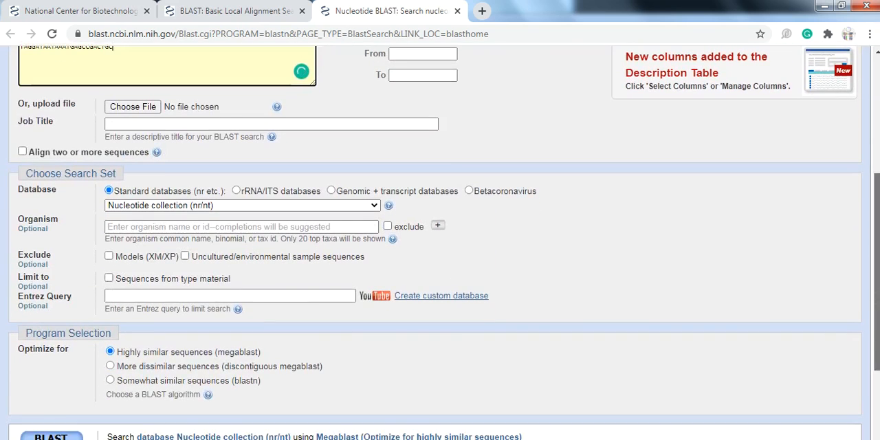
pyautogui.click(130, 231)
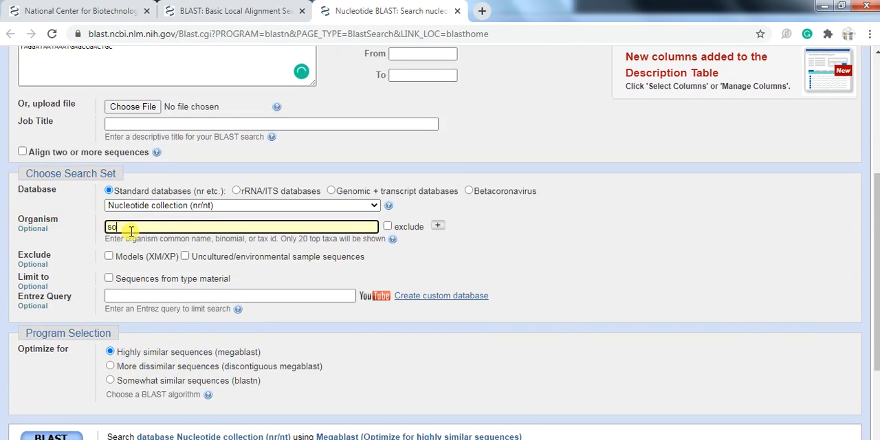
pyautogui.write('solanum l')
pyautogui.write('cop')
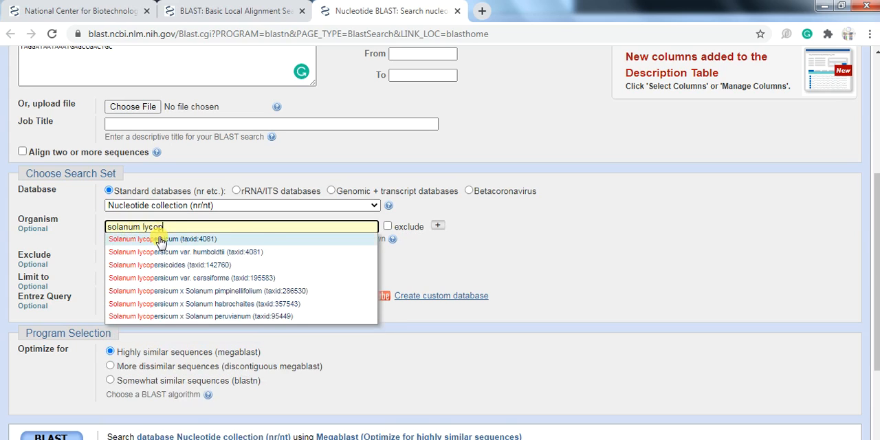
pyautogui.click(158, 238)
# - Run the BLAST search with its results shown in a new window and examine the list of aligned sequences
pyautogui.moveTo(870, 287); pyautogui.dragTo(871, 356)
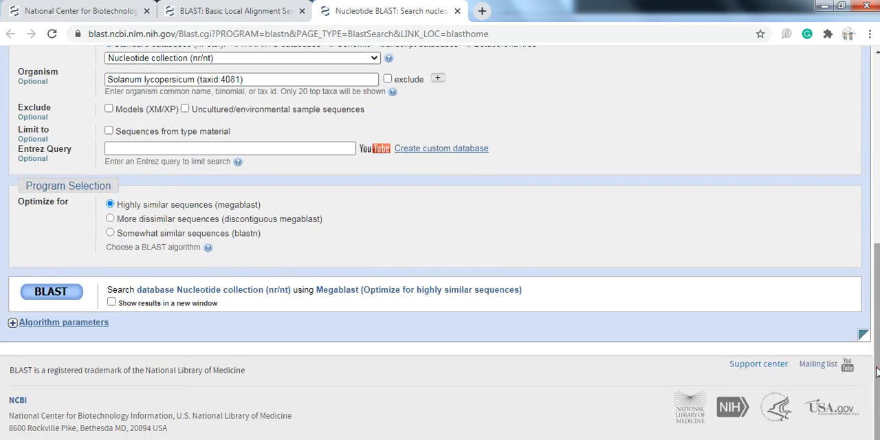
pyautogui.click(112, 302)
pyautogui.click(60, 294)
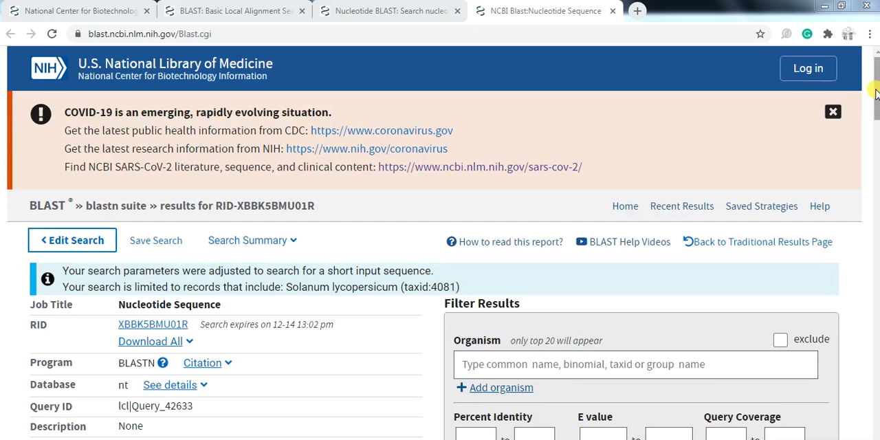
pyautogui.moveTo(874, 94); pyautogui.dragTo(877, 196)
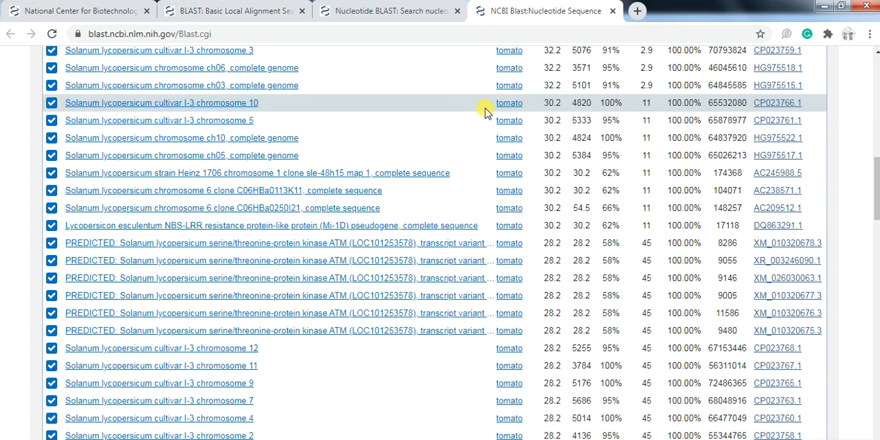
# - Replace the BLAST query with the second pair's forward primer from Notepad, rerun the search, and examine the significant alignments
pyautogui.click(406, 12)
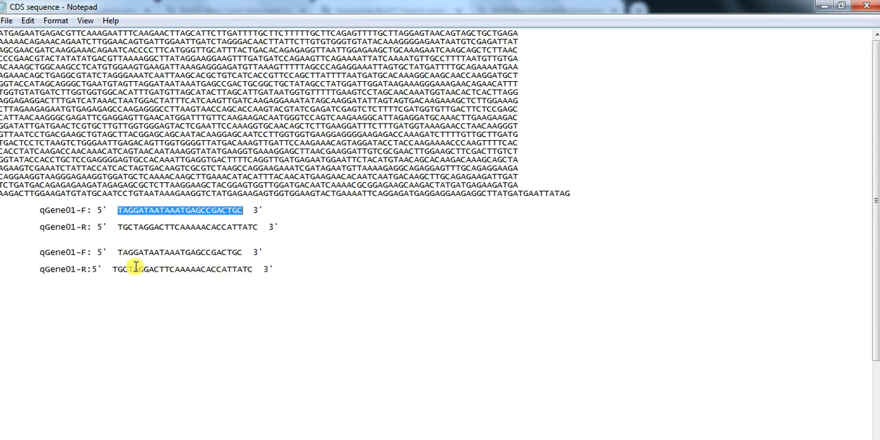
pyautogui.moveTo(118, 252); pyautogui.dragTo(244, 252)
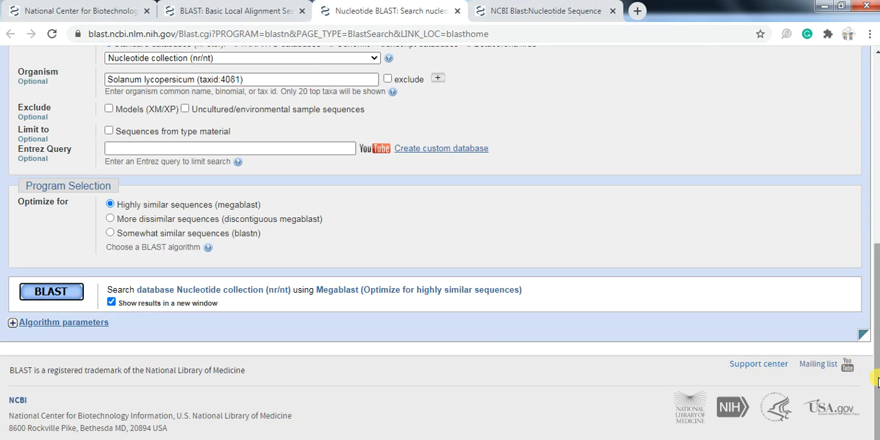
pyautogui.moveTo(877, 383); pyautogui.dragTo(837, 112)
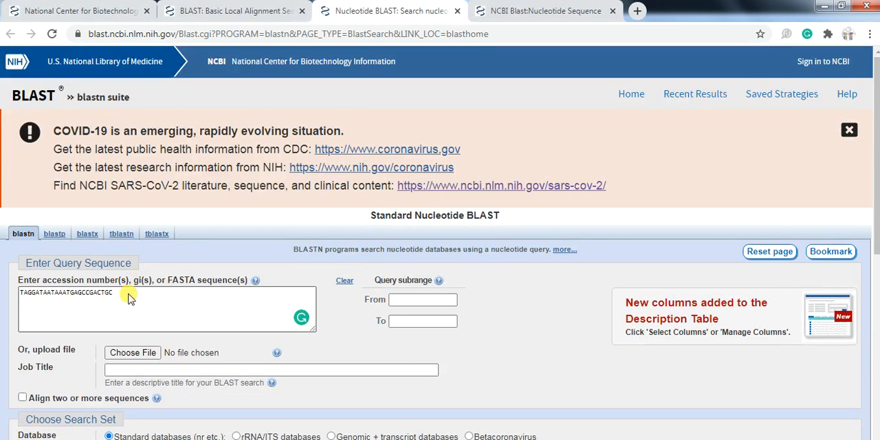
pyautogui.moveTo(124, 297); pyautogui.dragTo(4, 308)
pyautogui.click(4, 307)
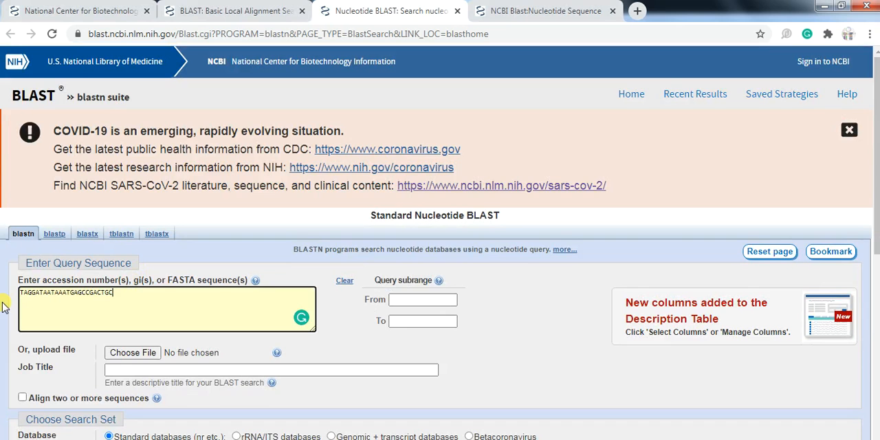
pyautogui.moveTo(875, 230); pyautogui.dragTo(875, 426)
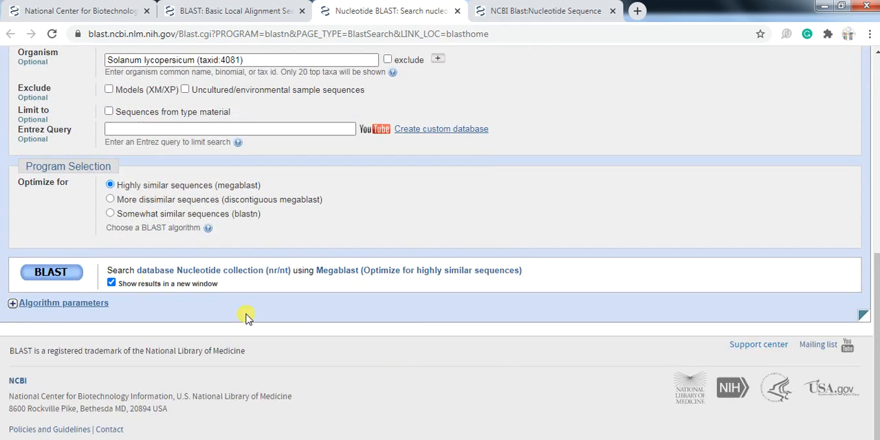
pyautogui.click(41, 278)
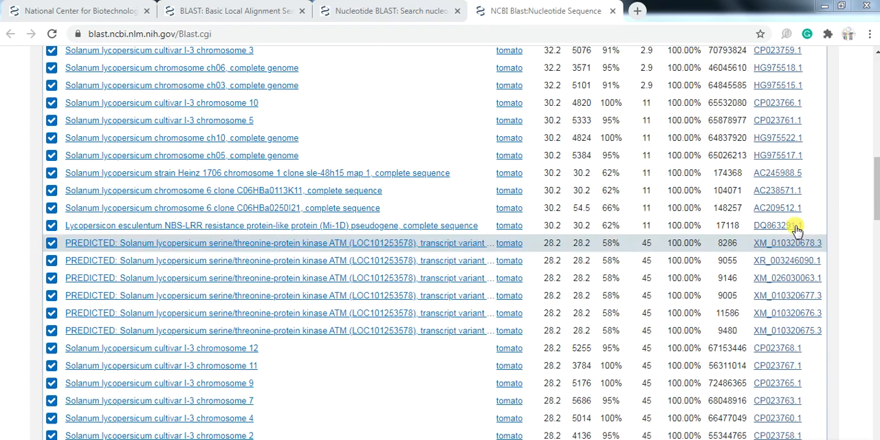
pyautogui.moveTo(874, 207); pyautogui.dragTo(870, 184)
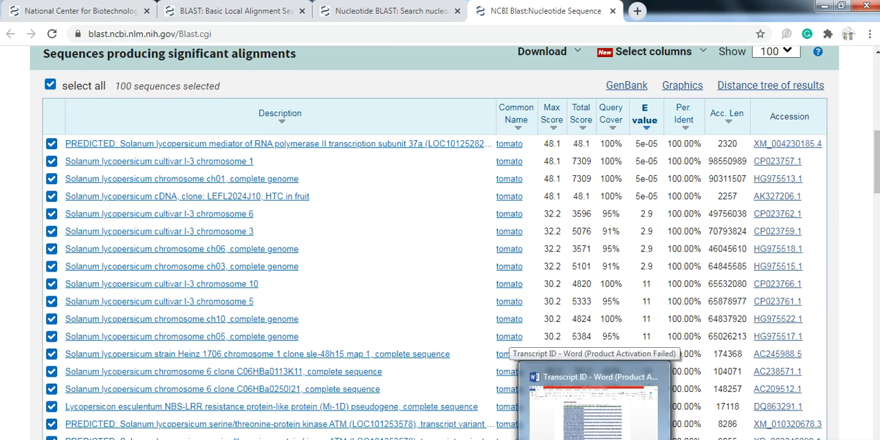
# - Switch to the Transcript ID document in Word and select the dark-highlighted exon from CTTGGCCCATTCC to GAATCGGCTTGG in the genomic sequence
pyautogui.click(594, 402)
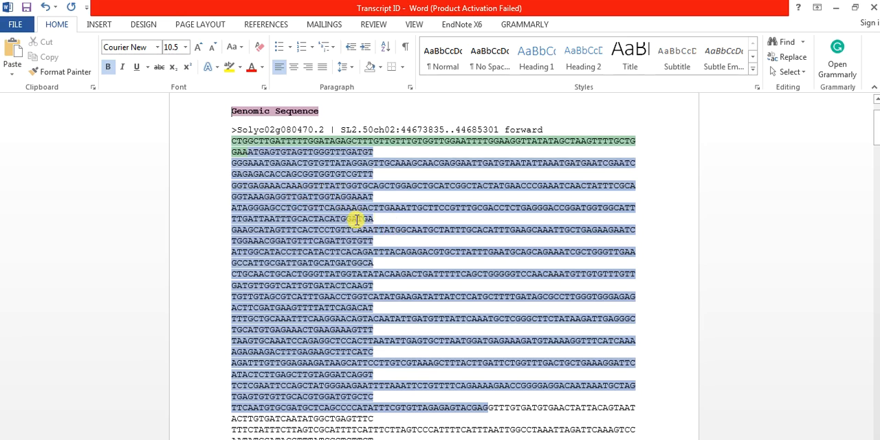
pyautogui.moveTo(876, 133); pyautogui.dragTo(876, 164)
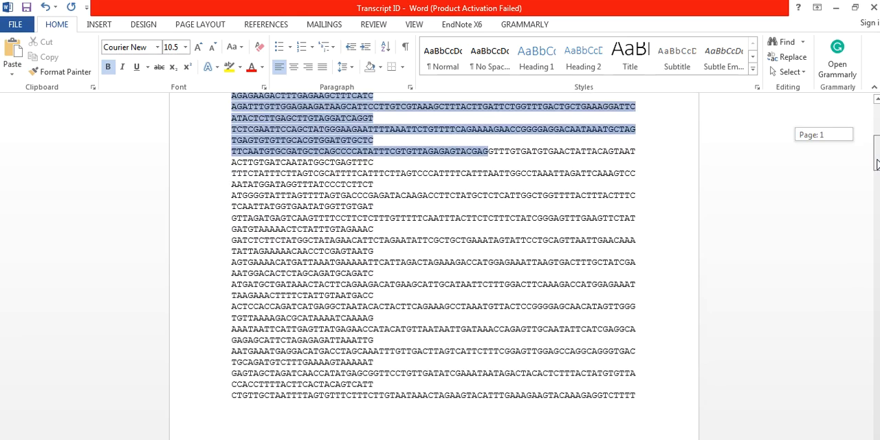
pyautogui.moveTo(877, 163); pyautogui.dragTo(877, 294)
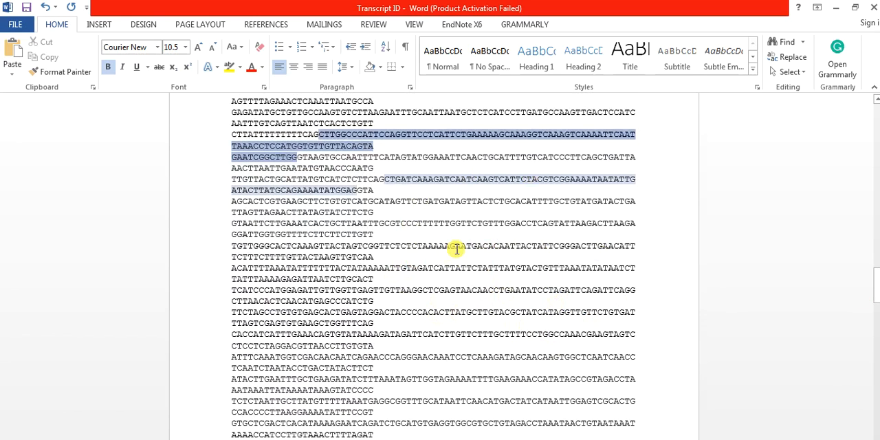
pyautogui.click(321, 136)
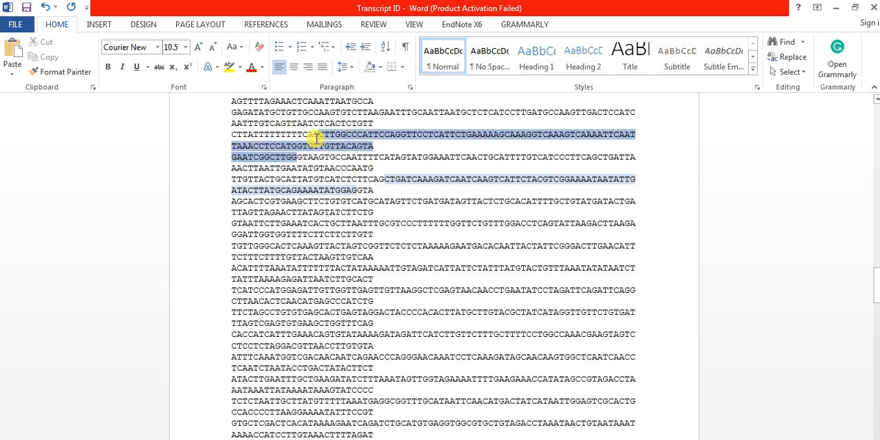
pyautogui.moveTo(310, 135); pyautogui.dragTo(298, 157)
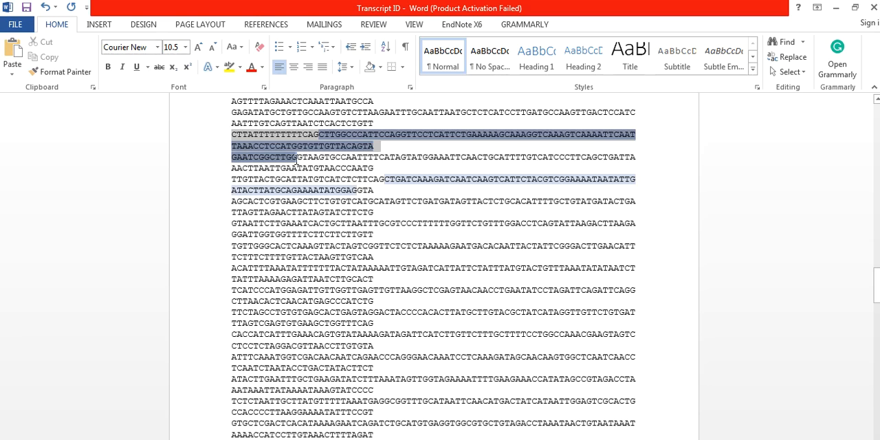
pyautogui.click(297, 156)
pyautogui.hotkey('shift', 'Up')
pyautogui.hotkey('shift', 'Up')
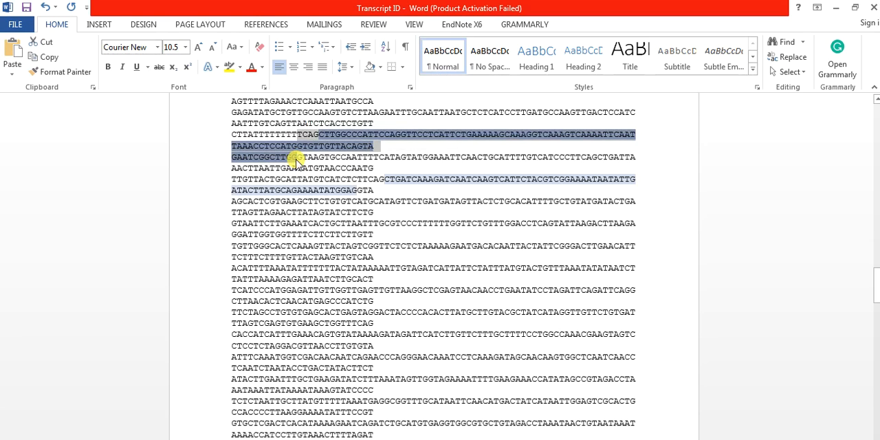
pyautogui.hotkey('shift', 'Right')
pyautogui.hotkey('shift', 'Right')
pyautogui.hotkey('shift', 'Right')
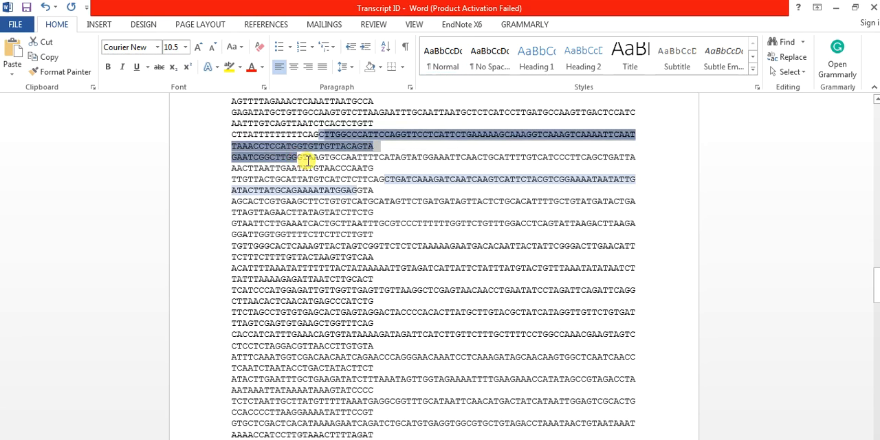
# - Select the following light-highlighted exon starting CTGATCAAAG, and select the unhighlighted intron between the two exons
pyautogui.click(380, 179)
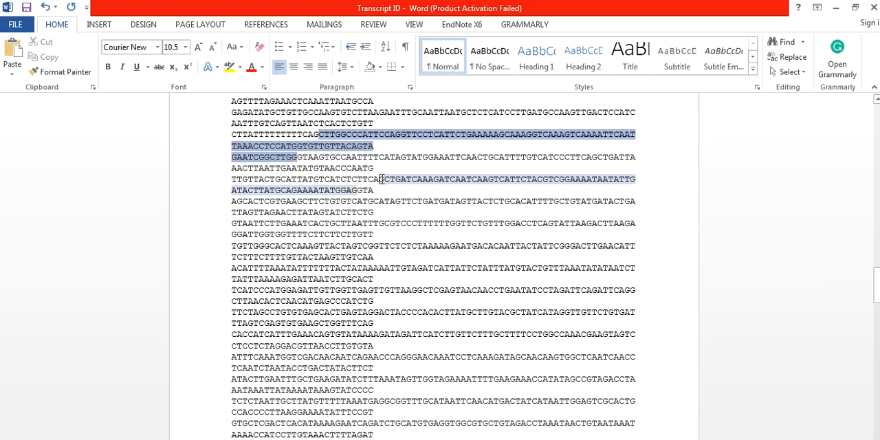
pyautogui.moveTo(381, 179); pyautogui.dragTo(382, 184)
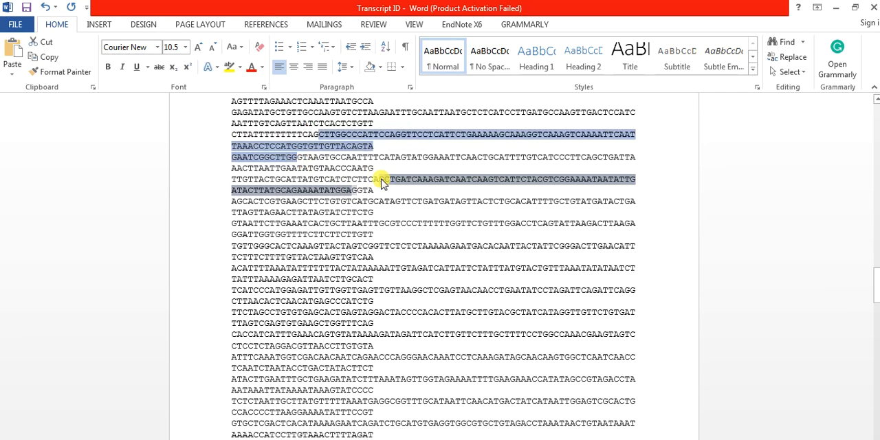
pyautogui.click(297, 156)
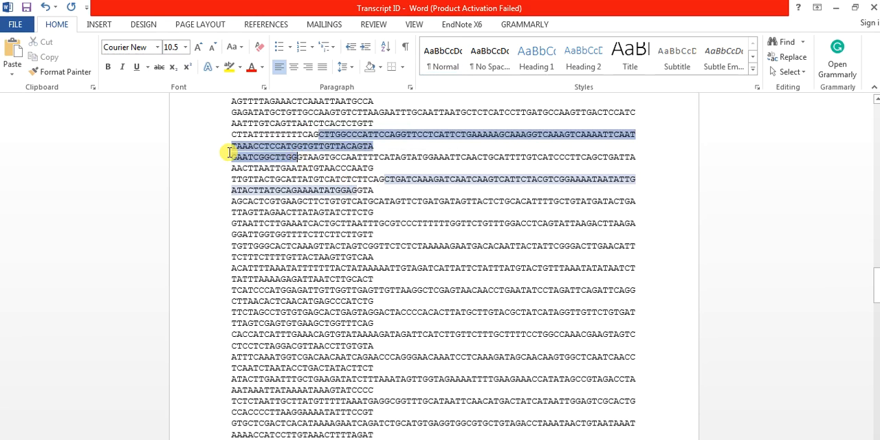
pyautogui.hotkey('shift', 'Down')
pyautogui.hotkey('shift', 'Down')
pyautogui.hotkey('shift', 'Right')
pyautogui.hotkey('shift', 'Right')
pyautogui.hotkey('shift', 'Right')
pyautogui.hotkey('shift', 'Right')
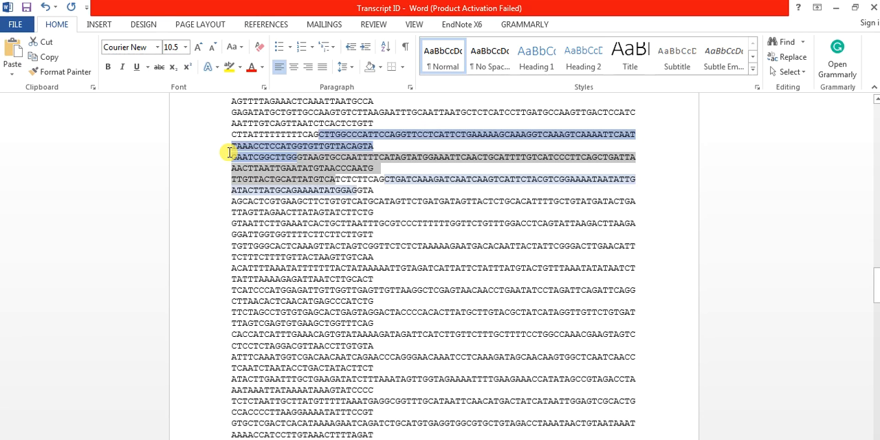
pyautogui.hotkey('shift', 'Right')
pyautogui.hotkey('shift', 'Right')
pyautogui.hotkey('shift', 'Right')
pyautogui.hotkey('shift', 'Right')
pyautogui.hotkey('shift', 'Right')
pyautogui.hotkey('shift', 'Right')
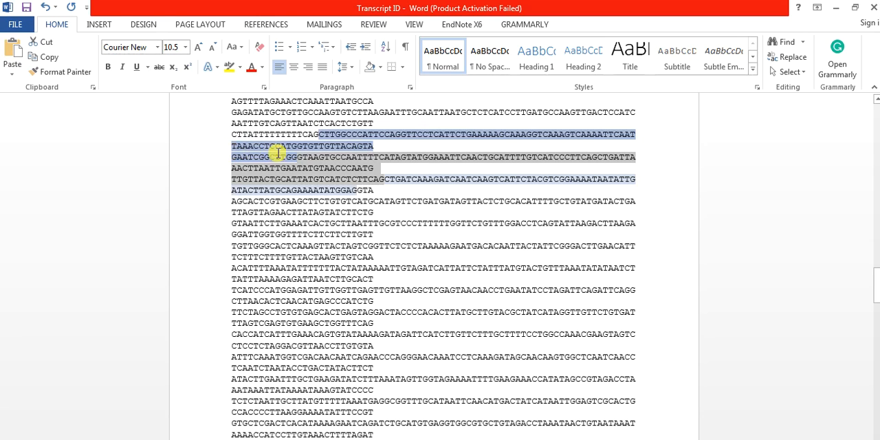
# - Select the whole stretch from the first exon's CTTGGCCCATTCC through the intron to the second exon's end at AAAATATGGAG
pyautogui.click(319, 216)
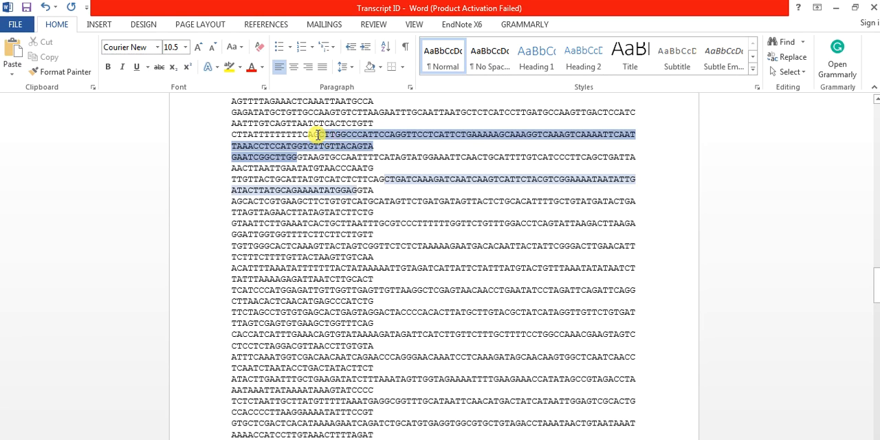
pyautogui.hotkey('shift', 'Down')
pyautogui.hotkey('shift', 'Down')
pyautogui.hotkey('shift', 'Down')
pyautogui.hotkey('shift', 'Down')
pyautogui.hotkey('shift', 'Down')
pyautogui.hotkey('shift', 'Right')
pyautogui.hotkey('shift', 'Right')
pyautogui.hotkey('shift', 'Right')
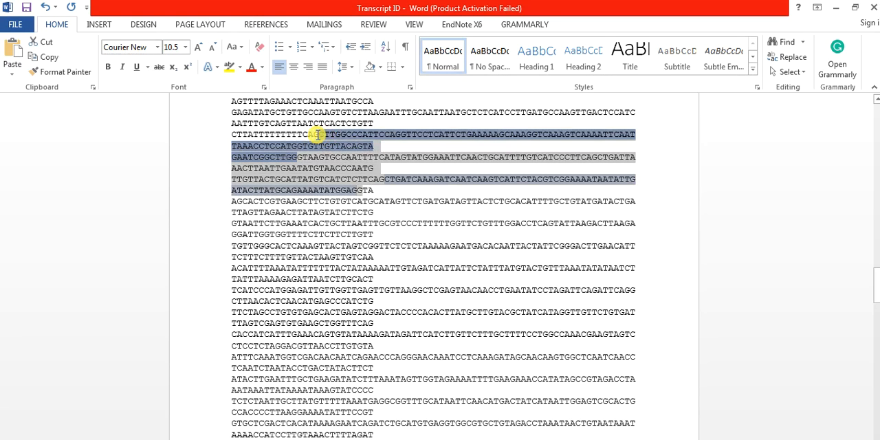
pyautogui.click(427, 190)
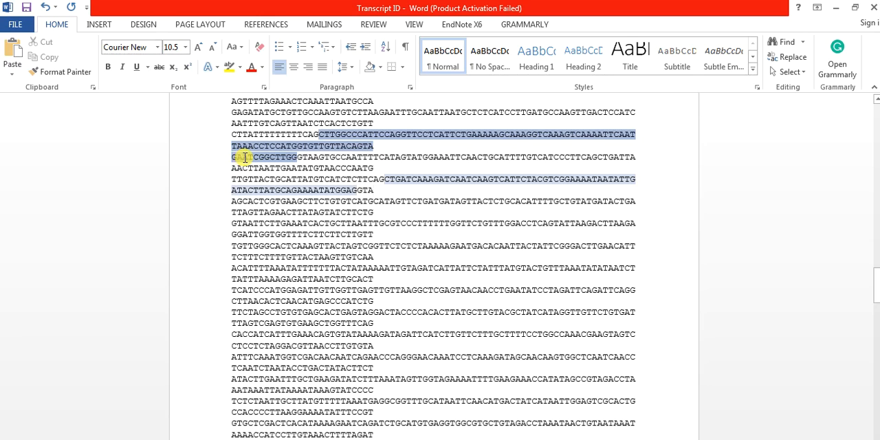
# - Select sequence across the exon–intron junctions, from AATCGGCTTGG into the intron and from CTCTTCAG into CTGATCAAAGATCAA
pyautogui.moveTo(232, 157); pyautogui.dragTo(351, 158)
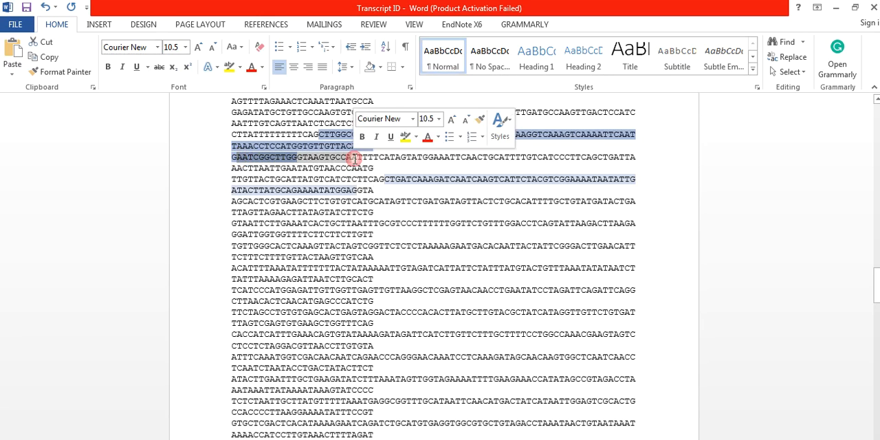
pyautogui.click(274, 162)
pyautogui.moveTo(233, 158); pyautogui.dragTo(296, 158)
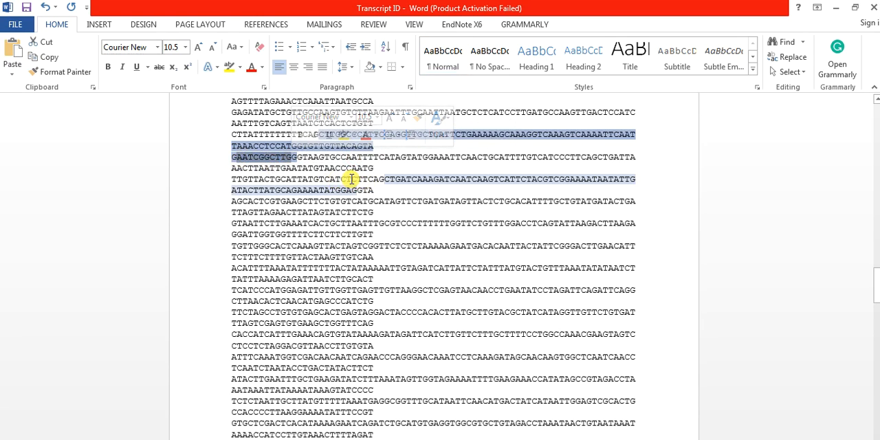
pyautogui.moveTo(339, 179); pyautogui.dragTo(465, 183)
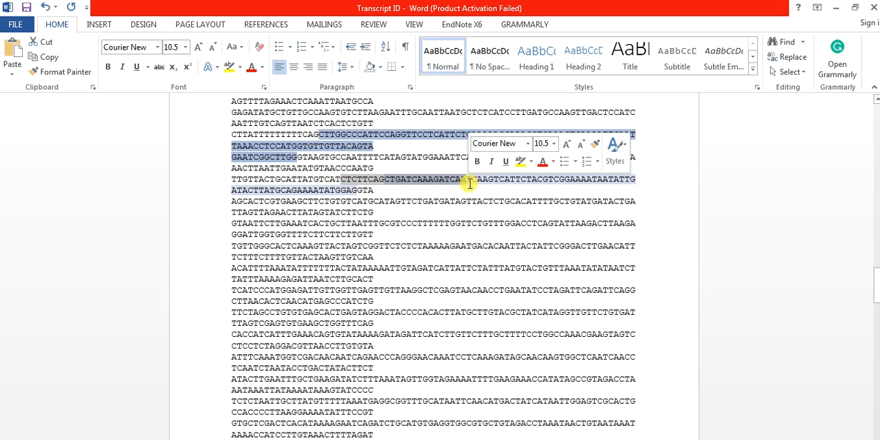
pyautogui.click(384, 193)
# - Select and copy the genomic region from CTTGGCCCATTCC to AAAATATGGAG, covering both exons and the intron between them
pyautogui.click(319, 133)
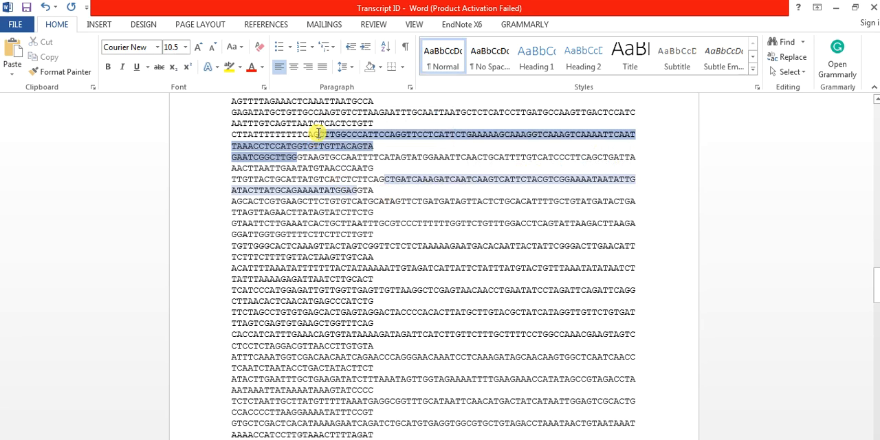
pyautogui.hotkey('shift', 'Down')
pyautogui.hotkey('shift', 'Down')
pyautogui.hotkey('shift', 'Down')
pyautogui.hotkey('shift', 'Down')
pyautogui.hotkey('shift', 'Down')
pyautogui.hotkey('shift', 'Right')
pyautogui.hotkey('shift', 'Right')
pyautogui.hotkey('shift', 'Right')
pyautogui.hotkey('shift', 'Right')
pyautogui.hotkey('shift', 'Right')
pyautogui.hotkey('shift', 'Right')
pyautogui.hotkey('shift', 'Right')
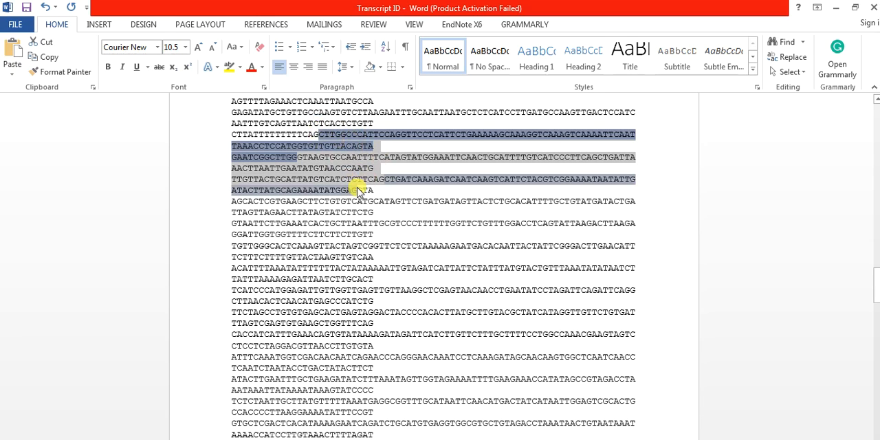
# - Switch to Primer Premier, close the old primer window, and replace the GeneTank sequence with the copied genomic region, pasted As Is
pyautogui.hotkey('alt', 'Tab')
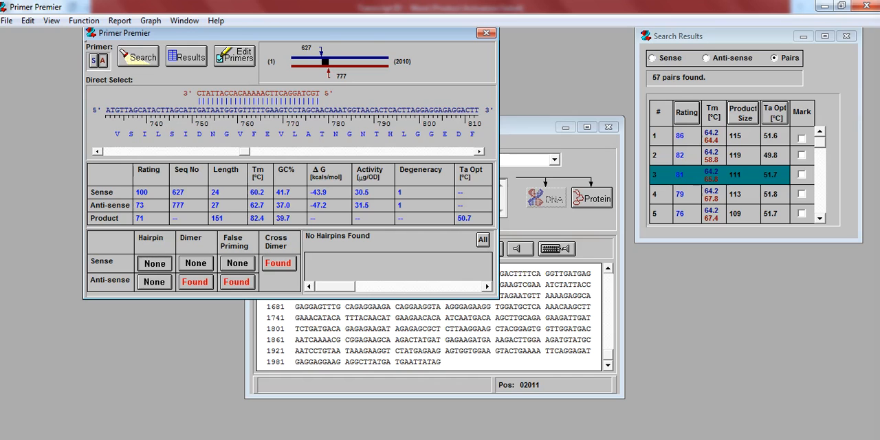
pyautogui.click(486, 34)
pyautogui.moveTo(444, 364); pyautogui.dragTo(268, 244)
pyautogui.press('Delete')
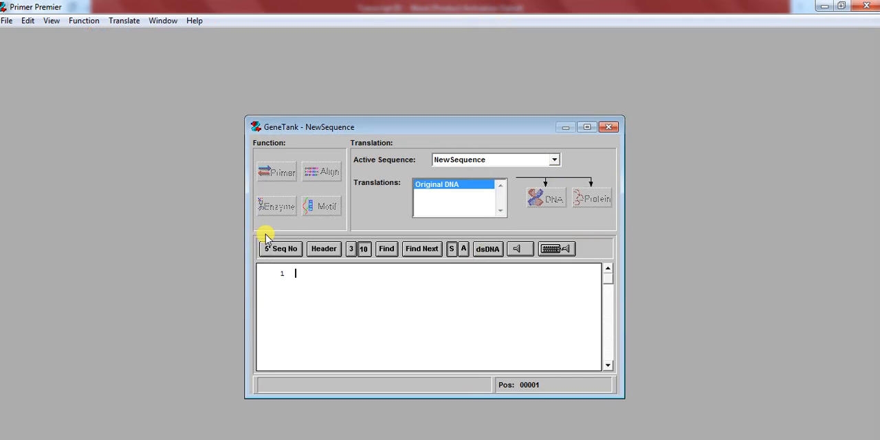
pyautogui.hotkey('ctrl', 'v')
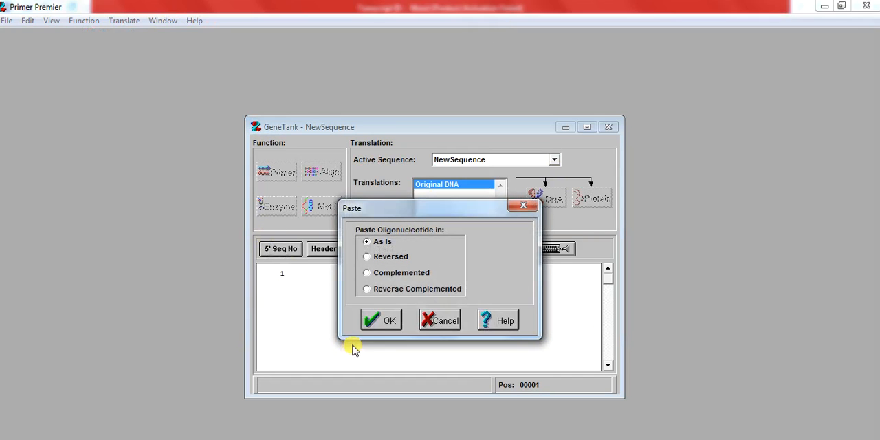
pyautogui.click(389, 322)
# - Start primer design on the new sequence and search for PCR primer pairs with a product size of 70 to 180 bp
pyautogui.click(272, 173)
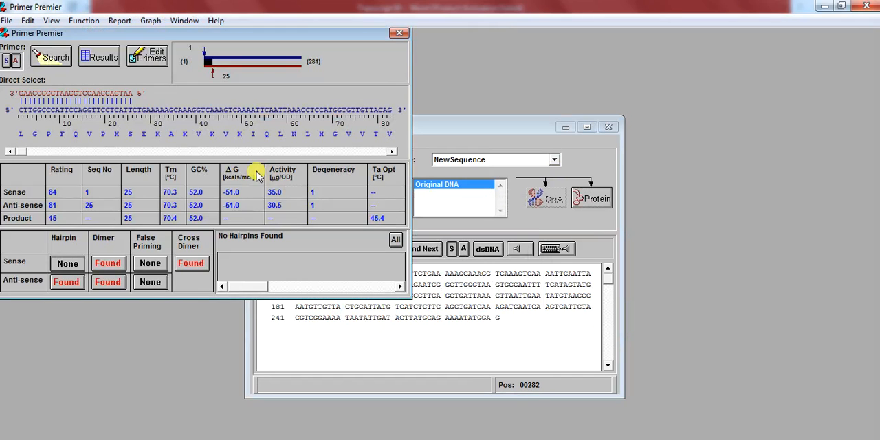
pyautogui.click(6, 60)
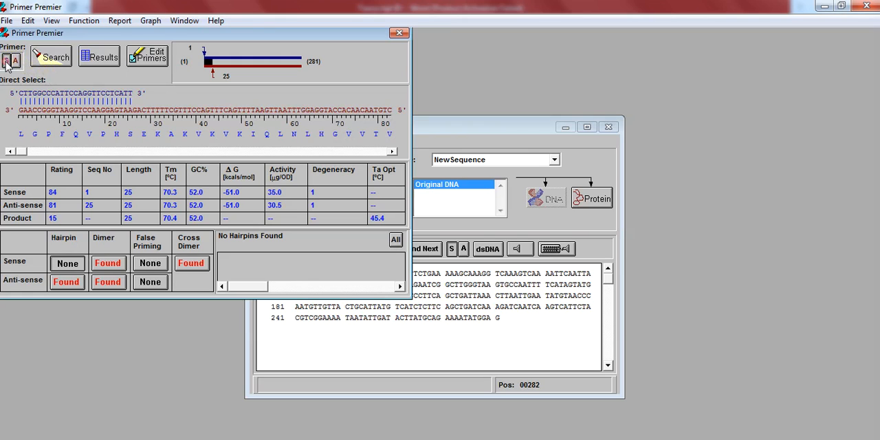
pyautogui.click(50, 58)
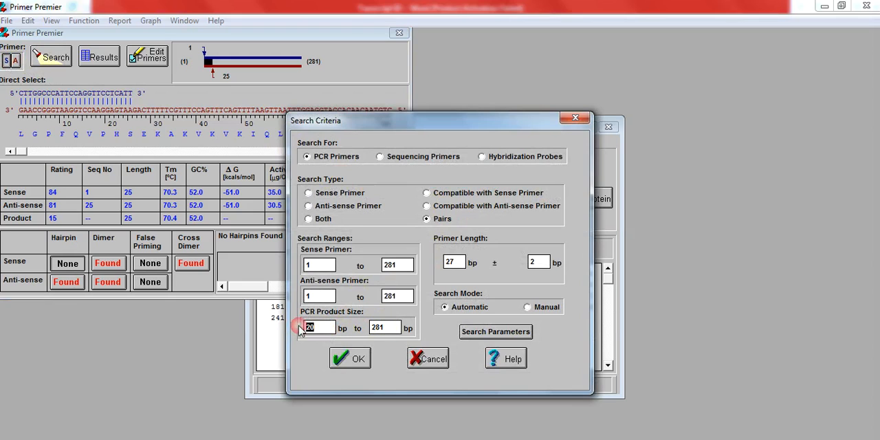
pyautogui.click(299, 328)
pyautogui.write('70')
pyautogui.press('Tab')
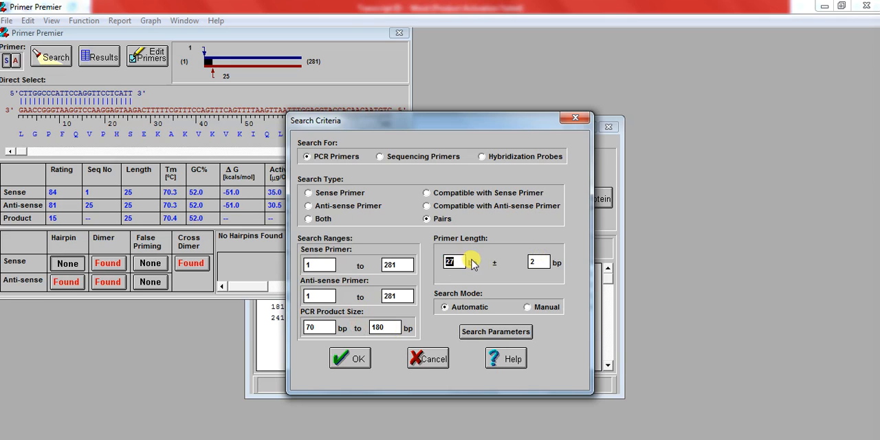
pyautogui.click(352, 360)
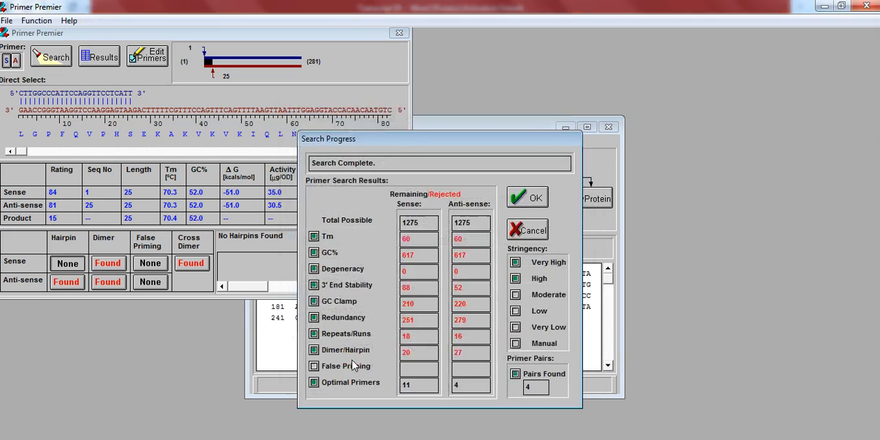
pyautogui.click(526, 199)
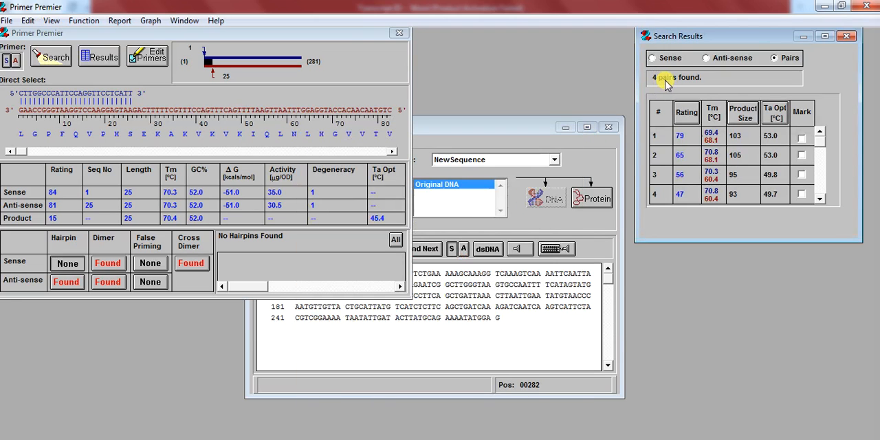
# - Load the top-rated primer pair, trim its sense primer to GCCCATTCCAGGTTCCTCATTCT, and analyze it
pyautogui.click(709, 140)
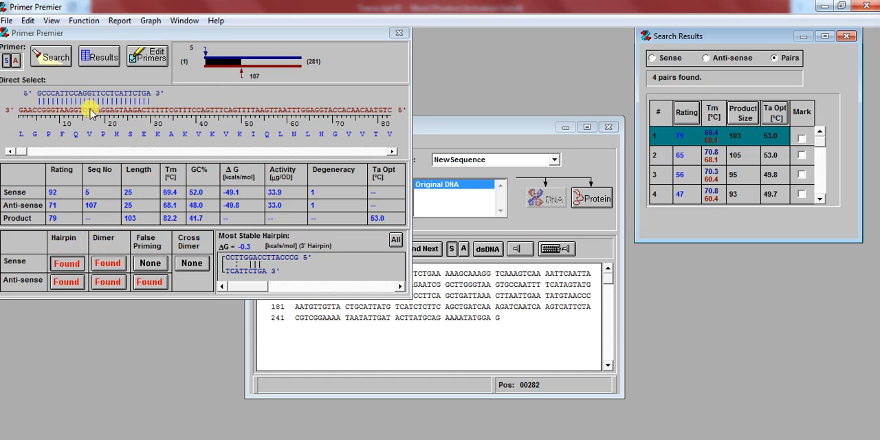
pyautogui.click(154, 61)
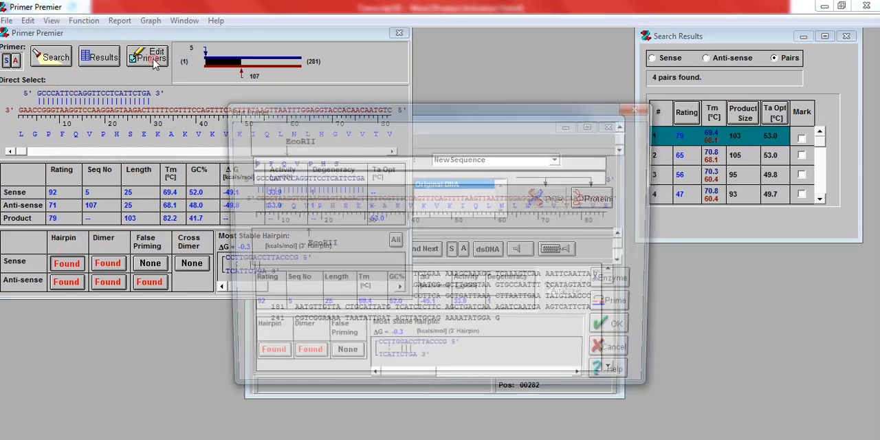
pyautogui.click(382, 180)
pyautogui.press('BackSpace')
pyautogui.press('BackSpace')
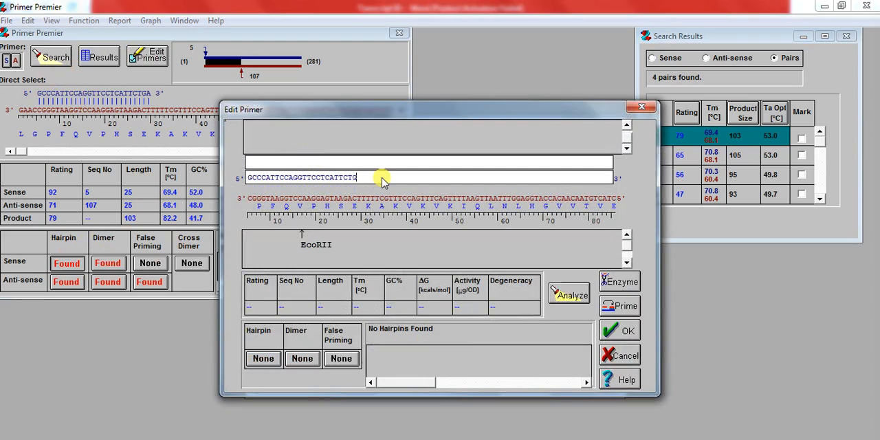
pyautogui.click(565, 295)
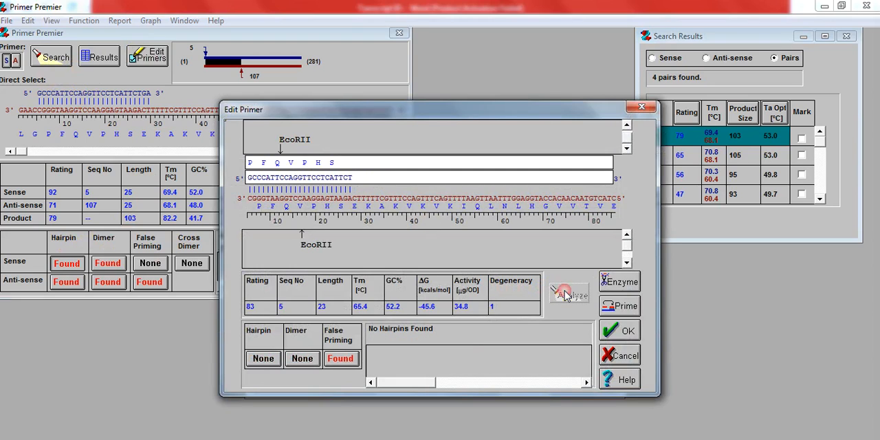
# - Shorten the sense primer further to GCCCATTCCAGGTTCCTCATT, analyze it, and accept the edit
pyautogui.click(357, 178)
pyautogui.press('BackSpace')
pyautogui.press('BackSpace')
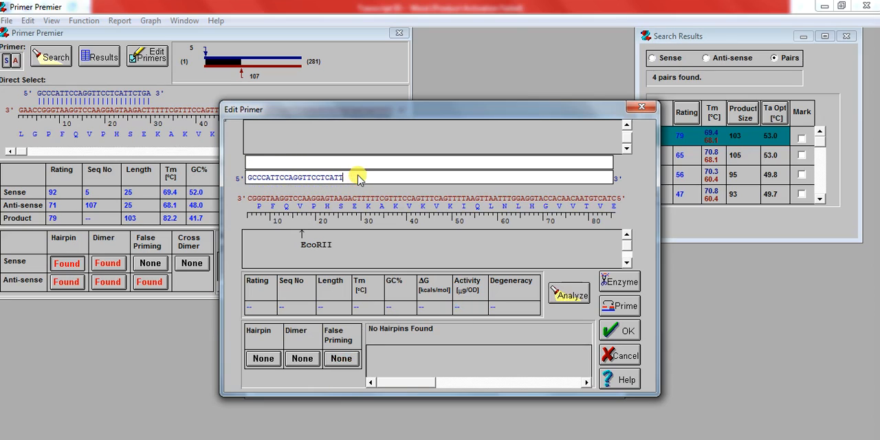
pyautogui.click(562, 303)
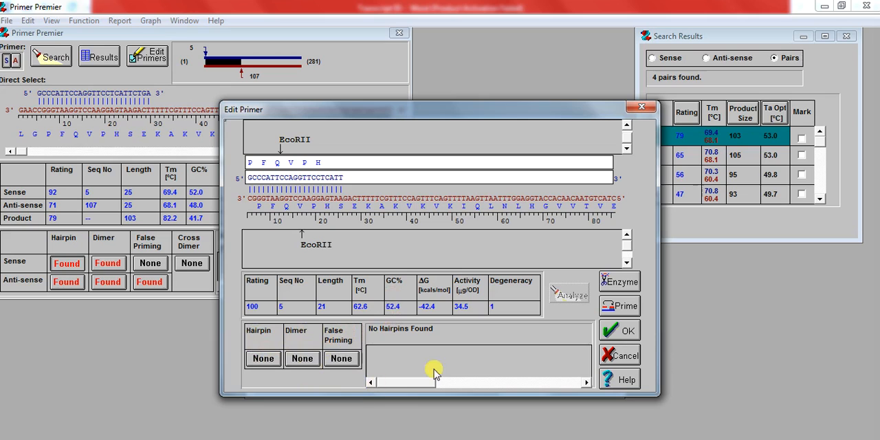
pyautogui.click(620, 333)
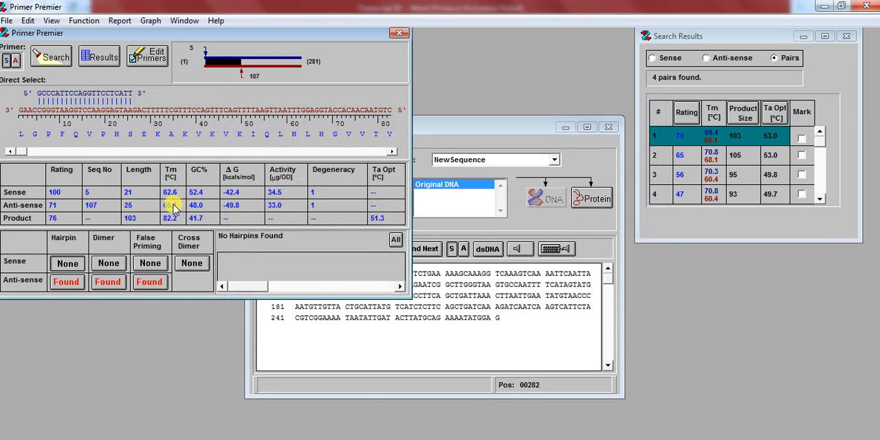
# - Display the anti-sense primer and shift it along the sequence to position 109
pyautogui.click(18, 60)
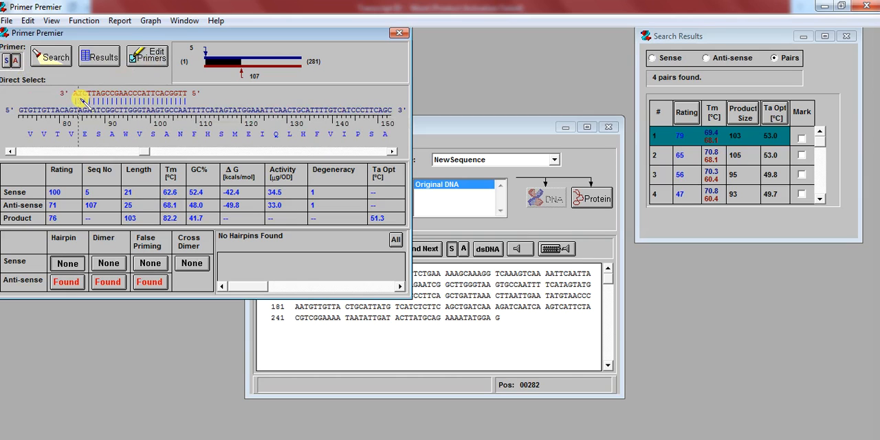
pyautogui.moveTo(84, 103); pyautogui.dragTo(88, 104)
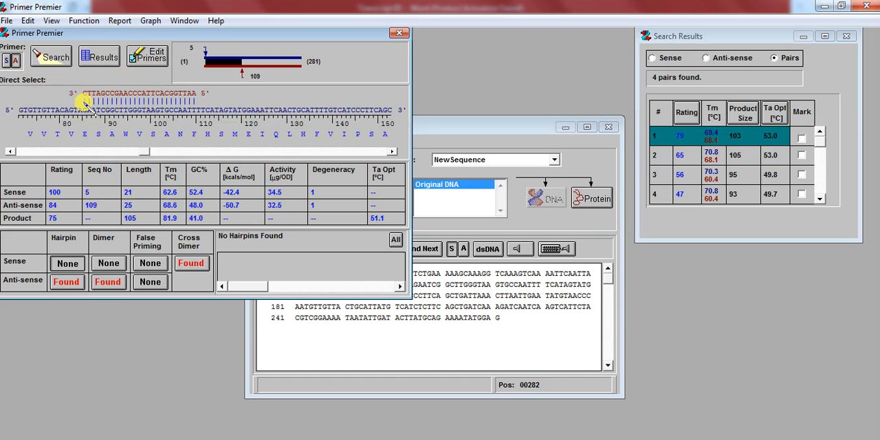
# - Try trimming the anti-sense primer to CTTAGCCGAACCCATTCACGGT and down to CTTAGCCGAACCCATTCAC, analyzing each version, and close the editor without applying
pyautogui.click(157, 55)
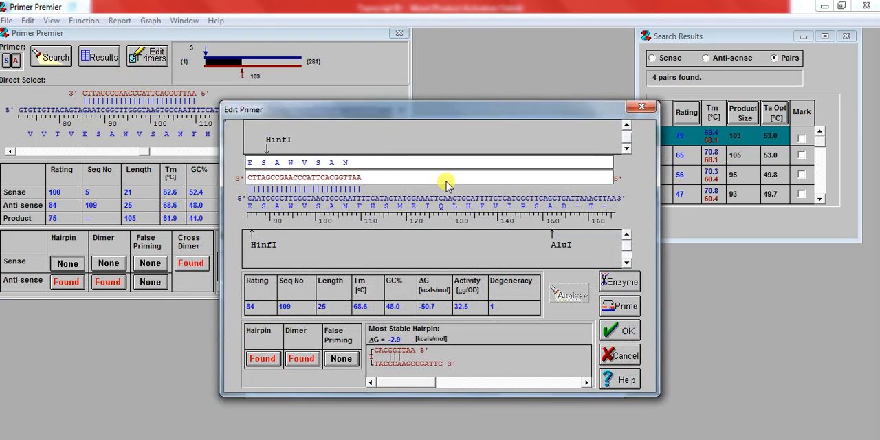
pyautogui.press('BackSpace')
pyautogui.press('BackSpace')
pyautogui.press('BackSpace')
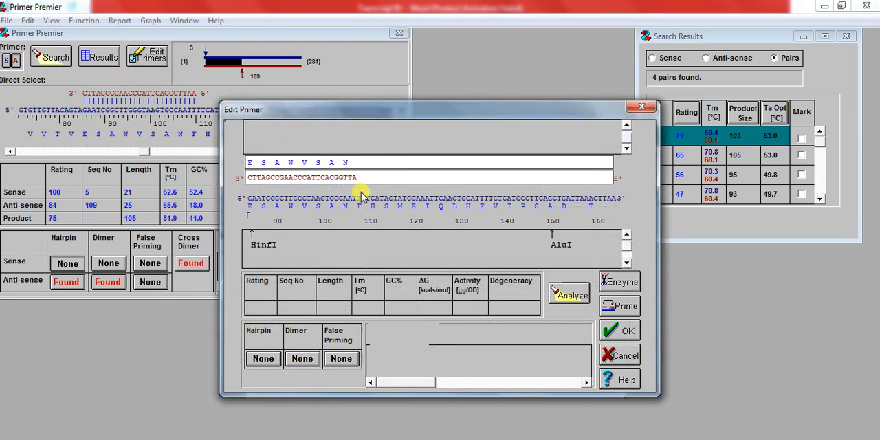
pyautogui.click(574, 297)
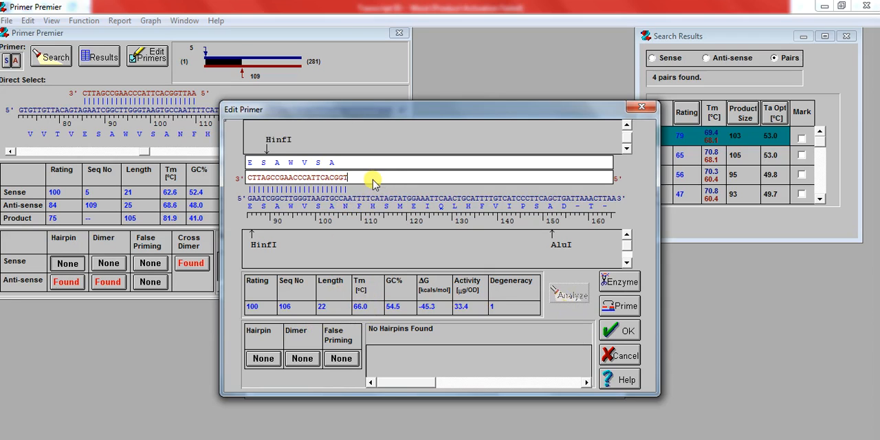
pyautogui.press('BackSpace')
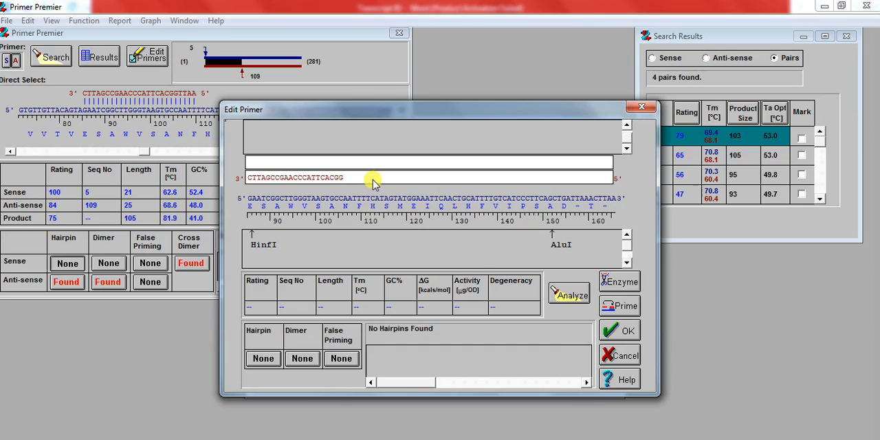
pyautogui.click(564, 291)
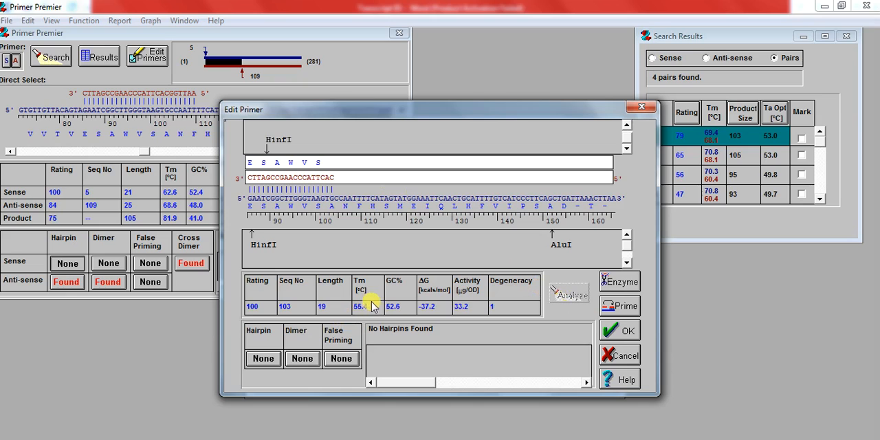
pyautogui.click(641, 107)
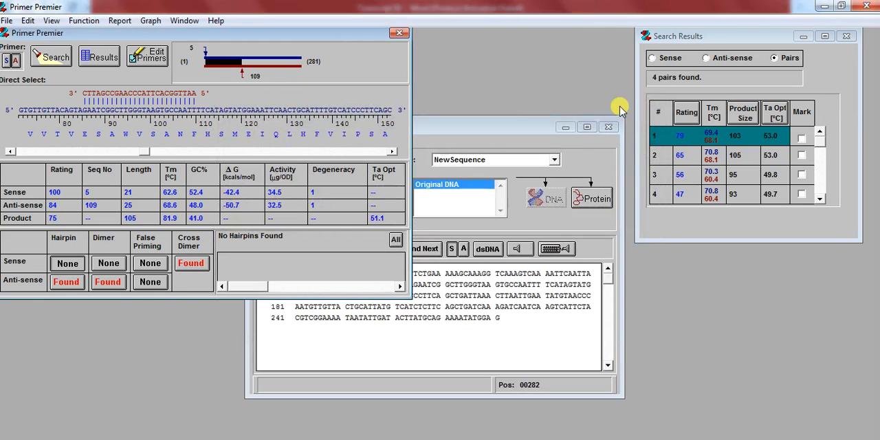
# - Shift the anti-sense primer to position 113 and try trimming it to GCCGAACCCATTCACGGTTAA, analyzing the shortened versions
pyautogui.click(103, 131)
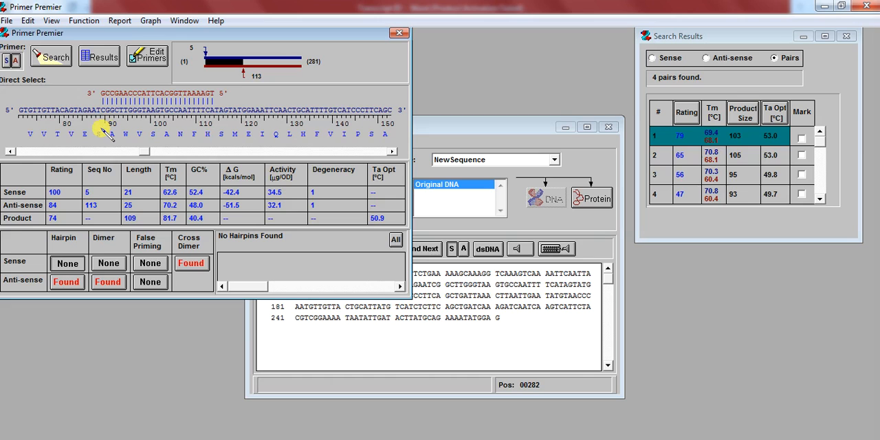
pyautogui.click(155, 59)
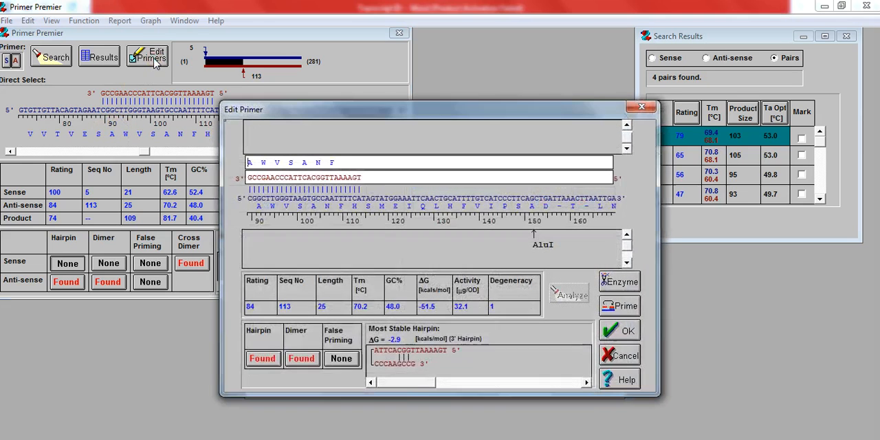
pyautogui.press('BackSpace')
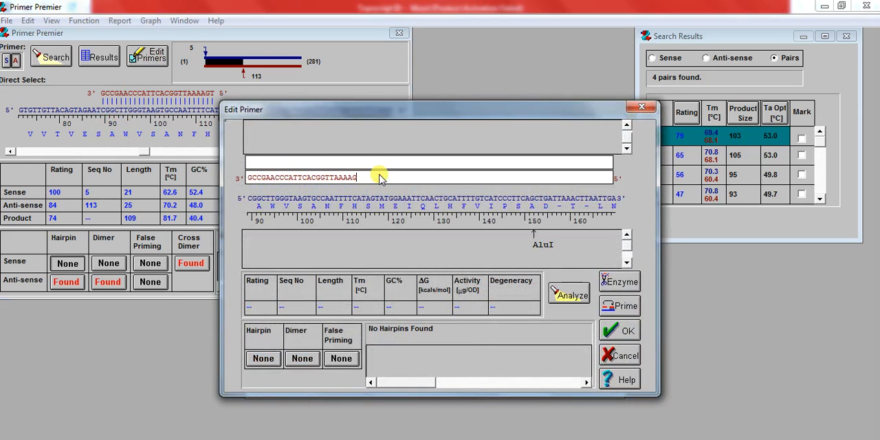
pyautogui.click(568, 297)
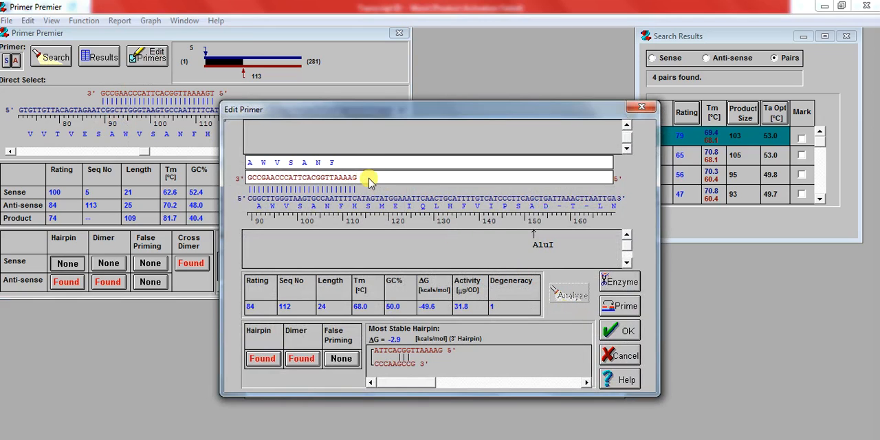
pyautogui.press('BackSpace')
pyautogui.press('BackSpace')
pyautogui.click(568, 298)
pyautogui.press('BackSpace')
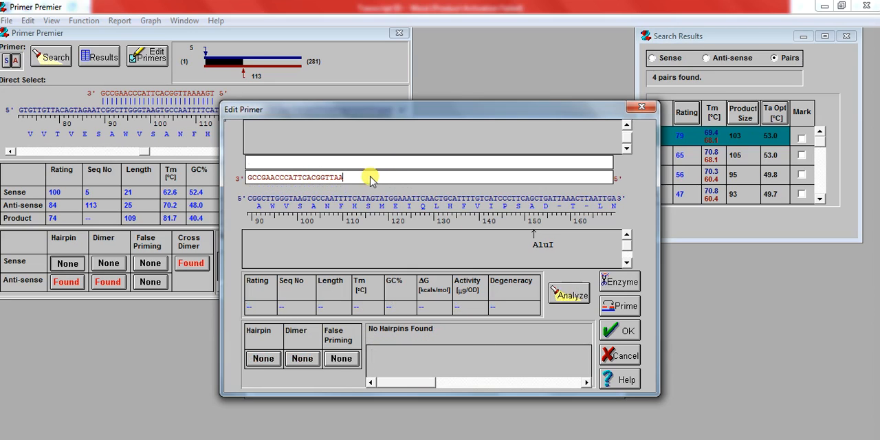
pyautogui.click(568, 296)
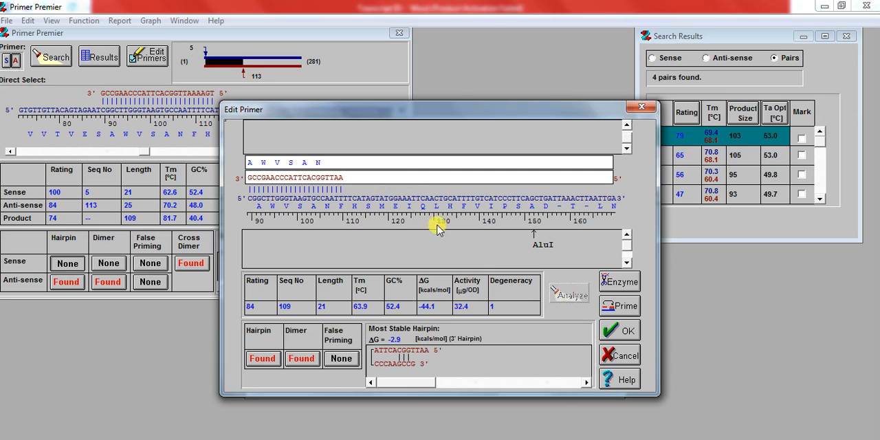
# - Try trimming the anti-sense primer further to GCCGAACCCATTCACGGT, analyzing each version, and close the editor without applying
pyautogui.press('BackSpace')
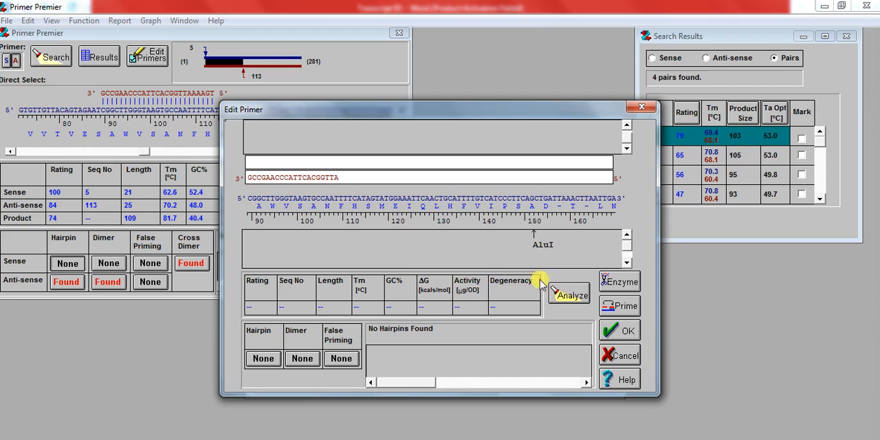
pyautogui.click(568, 303)
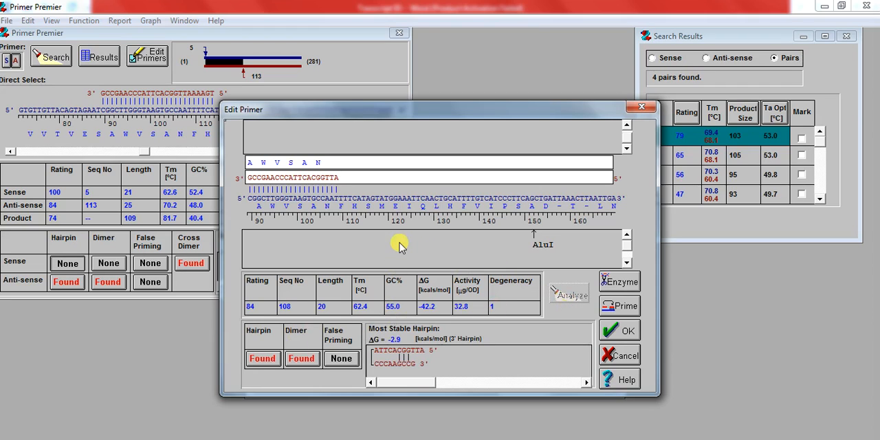
pyautogui.press('BackSpace')
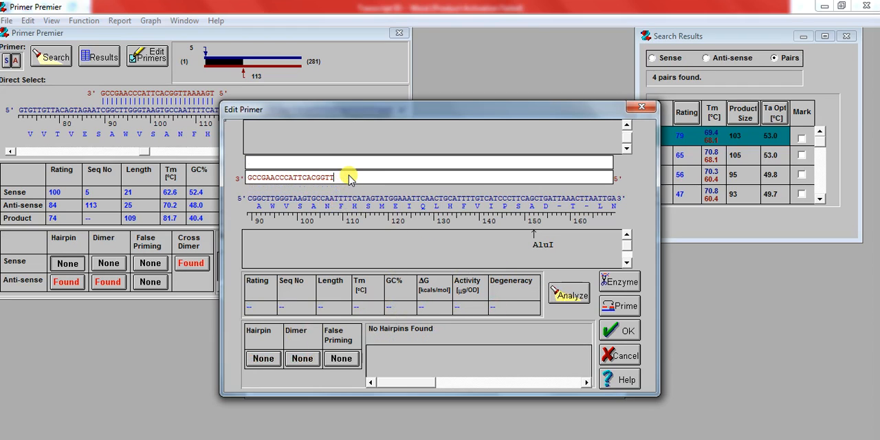
pyautogui.click(567, 295)
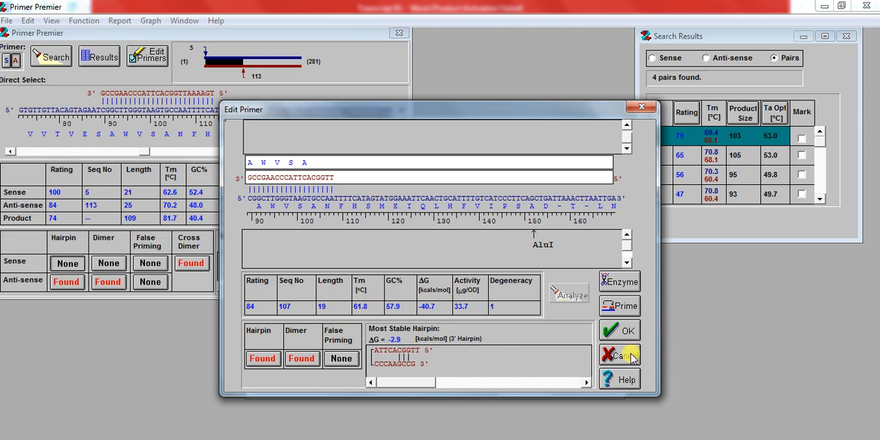
pyautogui.press('BackSpace')
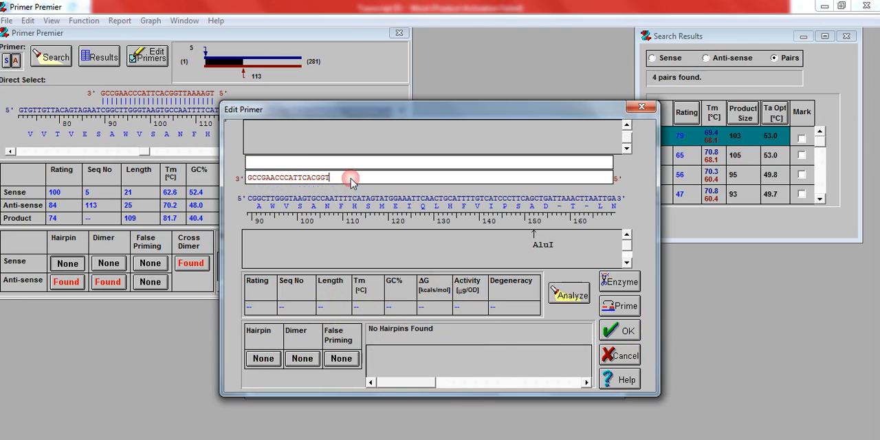
pyautogui.click(569, 295)
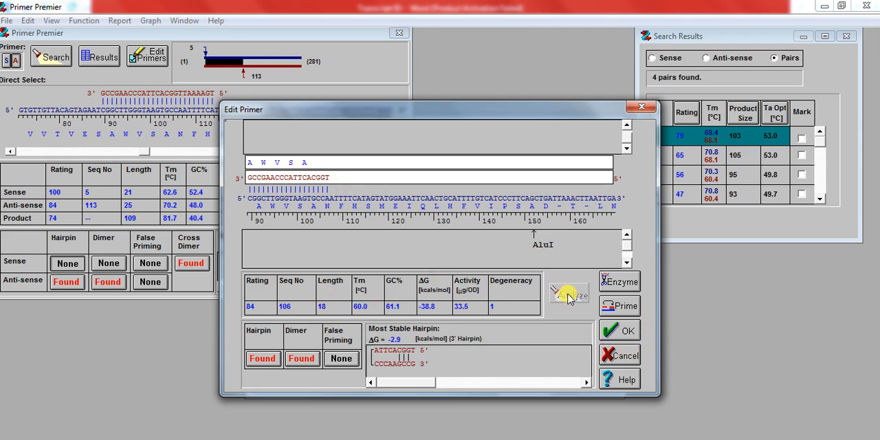
pyautogui.click(641, 108)
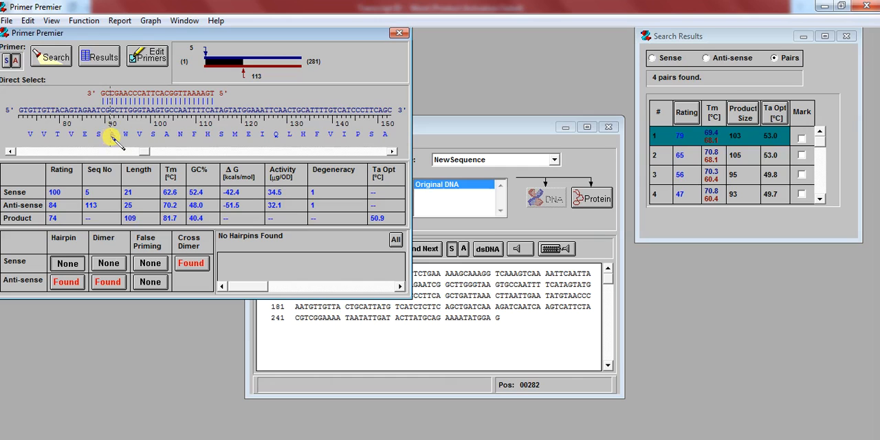
# - Shift the anti-sense primer to position 116, try trimming it to GAACCCATTCACGGTTAAAAGTAT, and analyze it
pyautogui.click(116, 136)
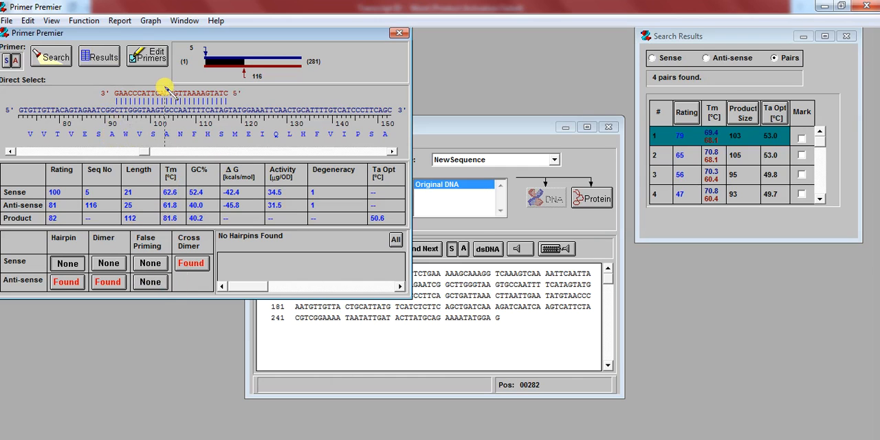
pyautogui.click(150, 61)
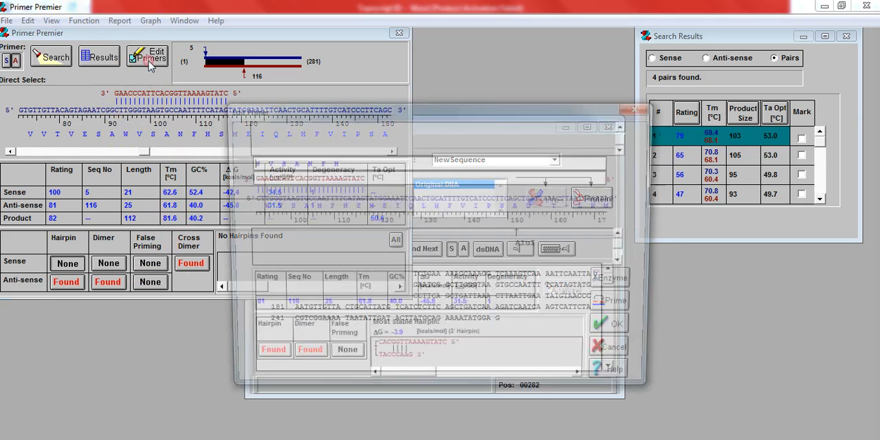
pyautogui.press('BackSpace')
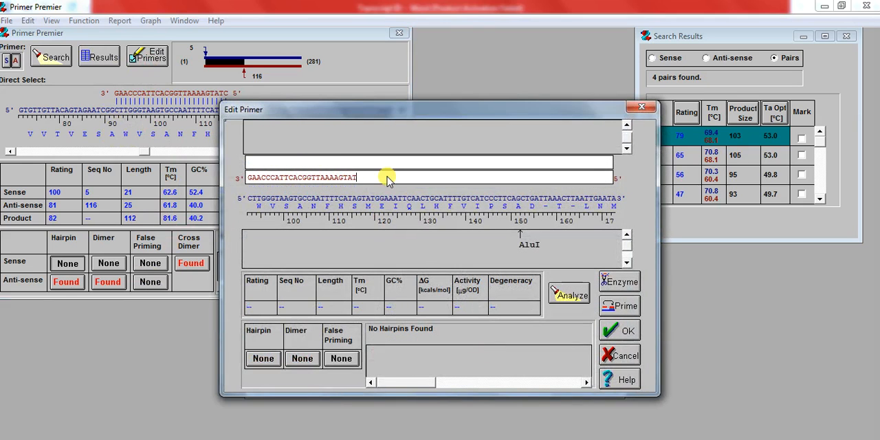
pyautogui.click(558, 297)
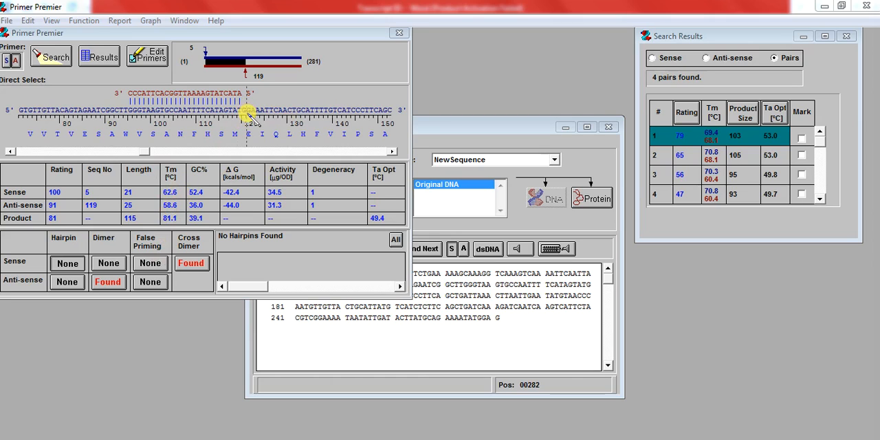
# - Extend the anti-sense primer at position 119 to CCCATTCACGGTTAAAAGTATCATAC, analyze it, and accept the edit
pyautogui.click(151, 57)
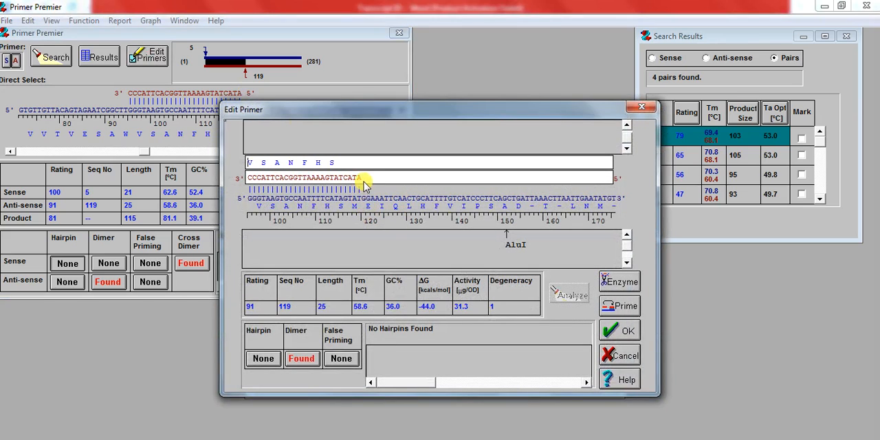
pyautogui.write('C')
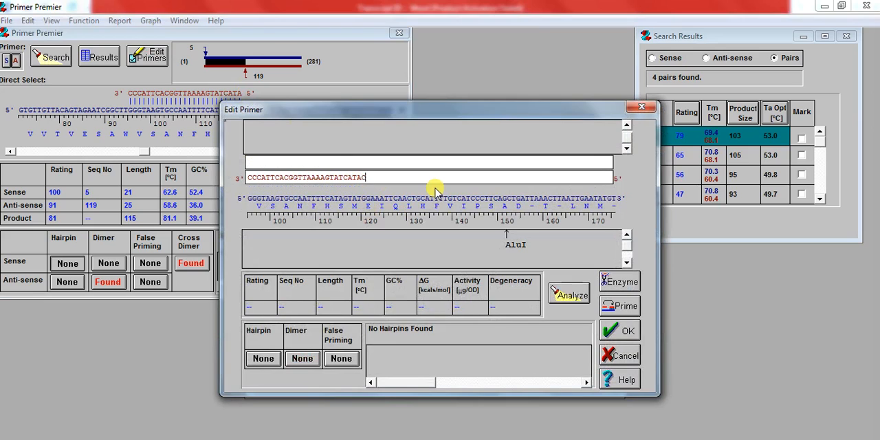
pyautogui.click(567, 297)
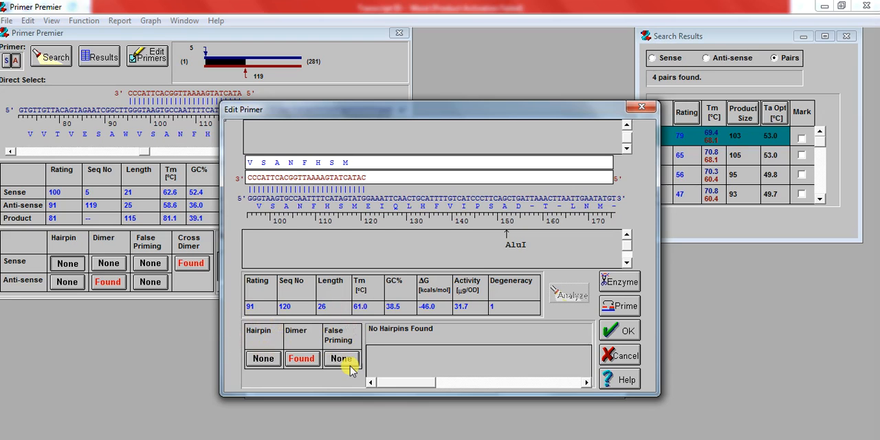
pyautogui.click(622, 331)
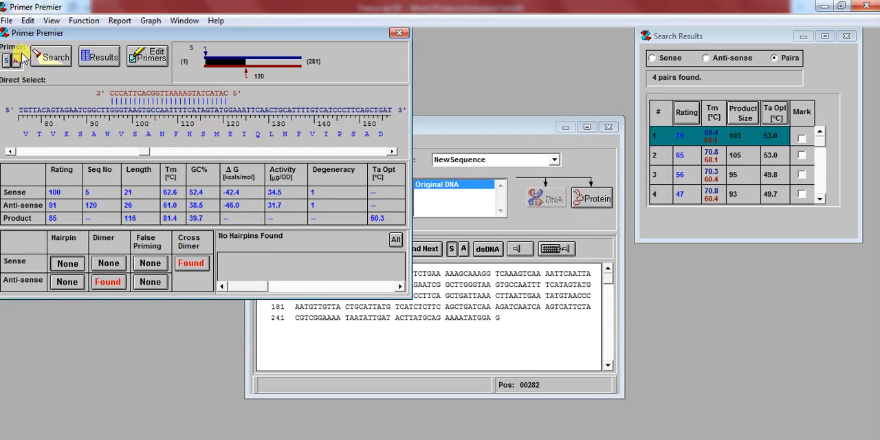
# - Copy the sense primer and switch to the Transcript ID document in Word
pyautogui.click(27, 21)
pyautogui.moveTo(28, 35)
pyautogui.click(172, 36)
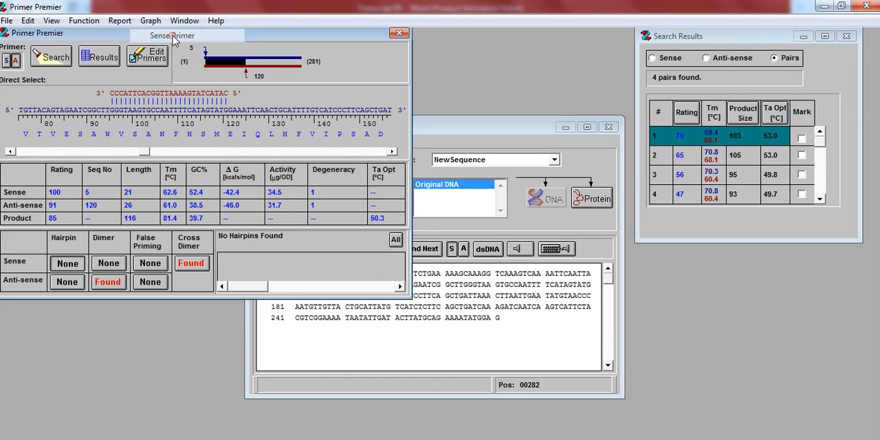
pyautogui.hotkey('alt', 'Tab')
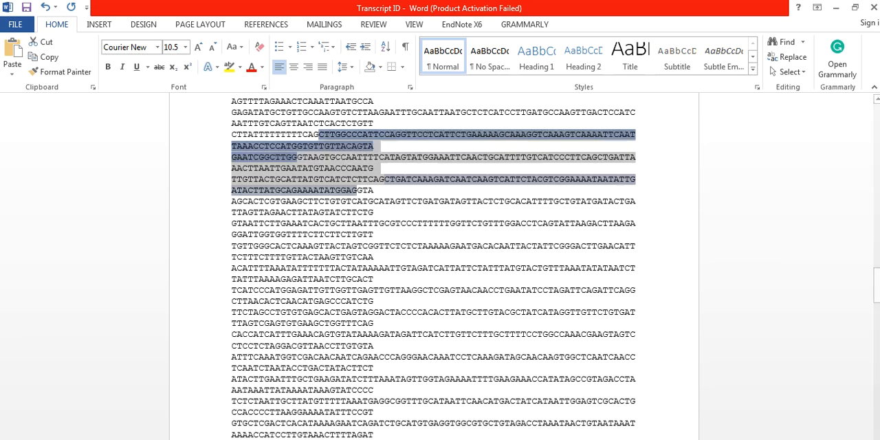
# - Replace the old primer entries at the document's end with the copied sense primer for qGene01-F, and clear the qGeen01-R sequence
pyautogui.moveTo(877, 285); pyautogui.dragTo(877, 422)
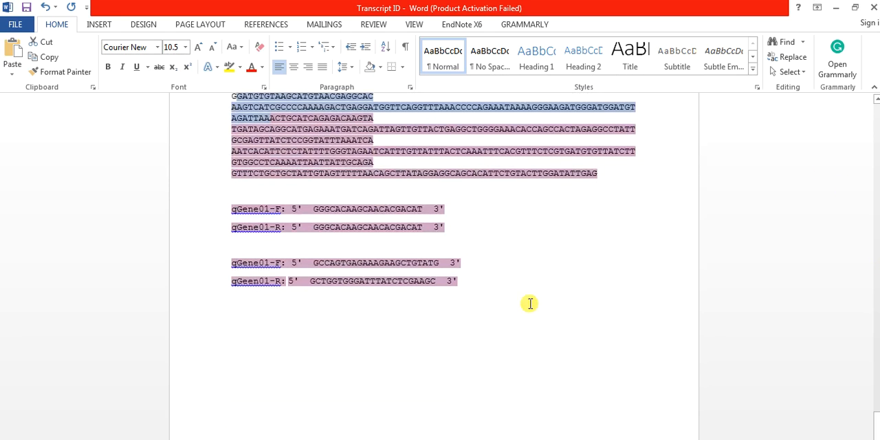
pyautogui.moveTo(475, 274); pyautogui.dragTo(291, 209)
pyautogui.press('Delete')
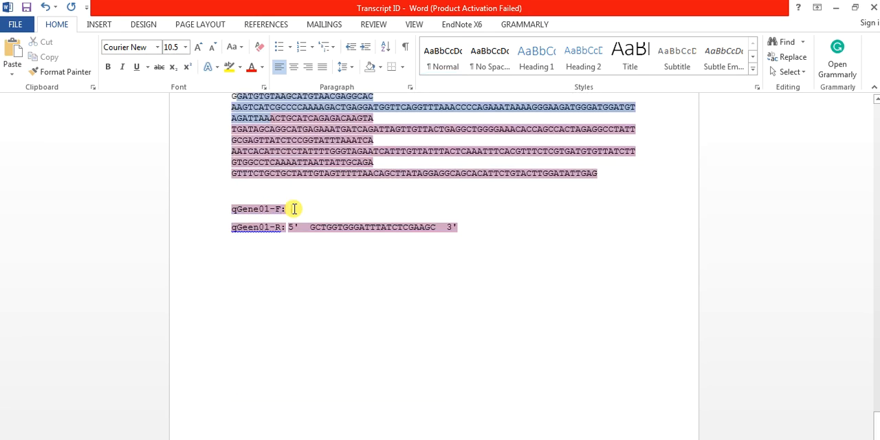
pyautogui.moveTo(467, 235); pyautogui.dragTo(291, 234)
pyautogui.press('Delete')
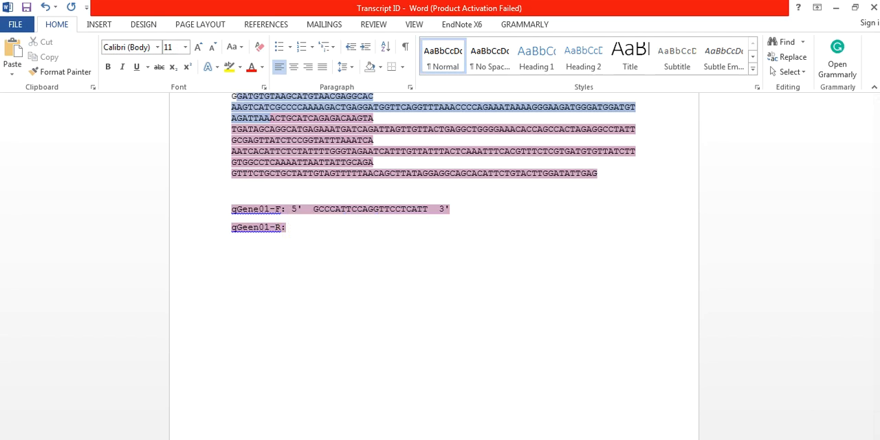
# - Copy the anti-sense primer from Primer Premier and paste it after the qGeen01-R label in the Word document
pyautogui.click(639, 438)
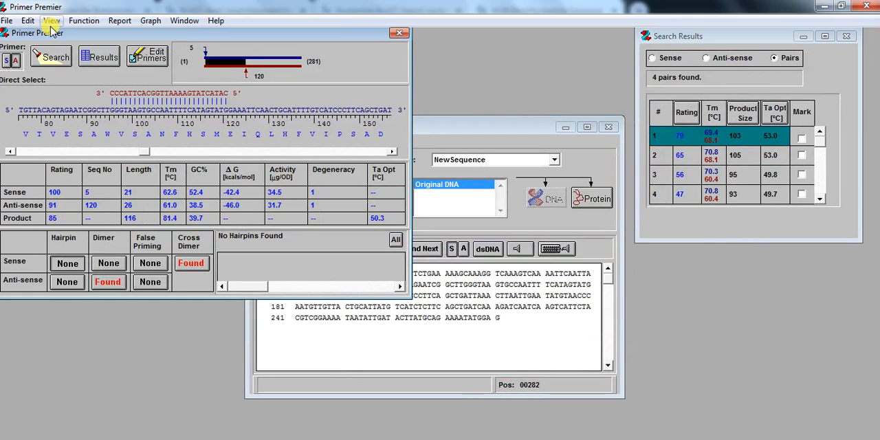
pyautogui.click(28, 21)
pyautogui.moveTo(72, 38)
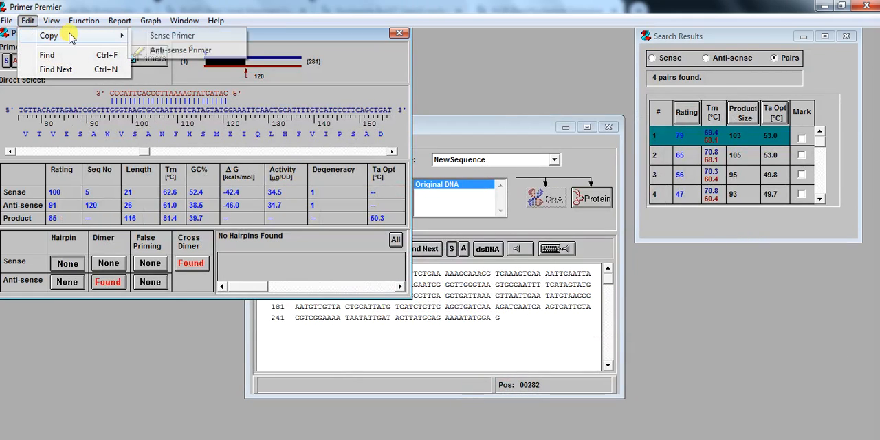
pyautogui.click(173, 51)
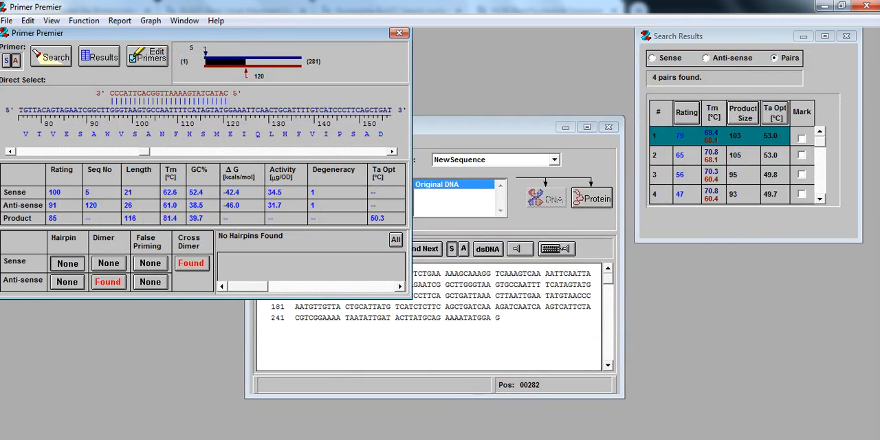
pyautogui.click(550, 385)
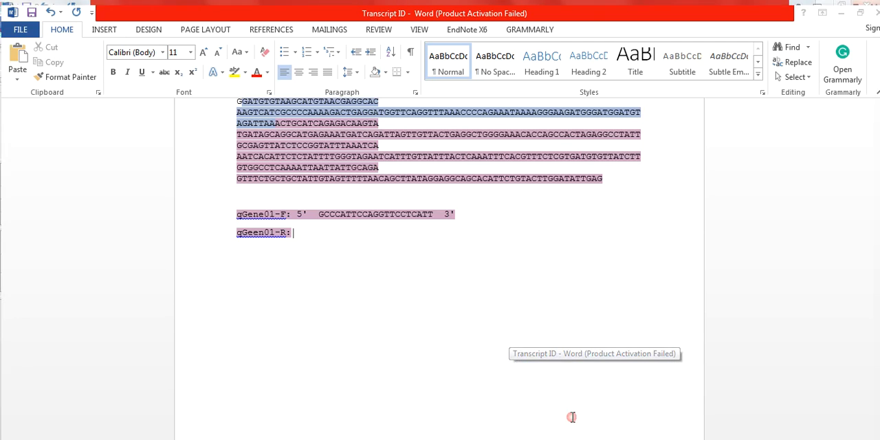
pyautogui.write("5' CATACTATGAAAATTGGCACTTACCC 3'")
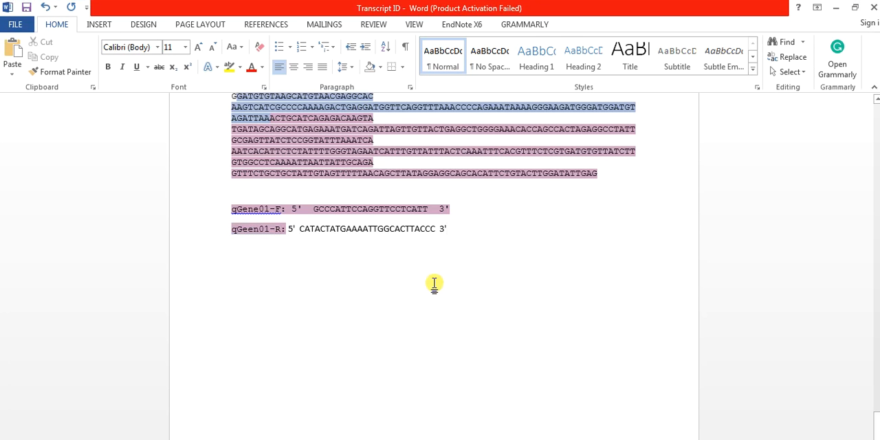